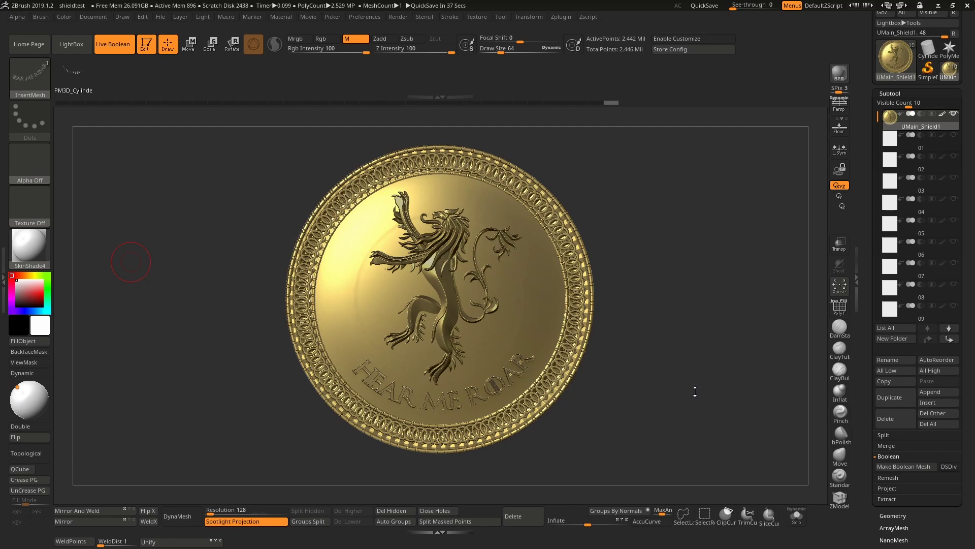
- Turn the lion coin sideways, then bring up File Explorer on the ZPlugs64 plugin folder
drag(713, 366, 686, 334)
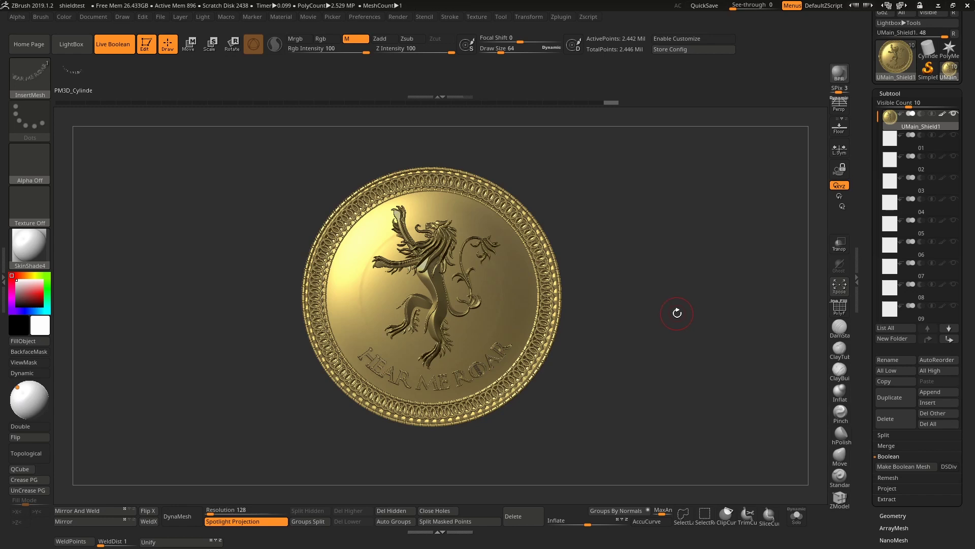
key(alt+Tab)
key(alt+Tab)
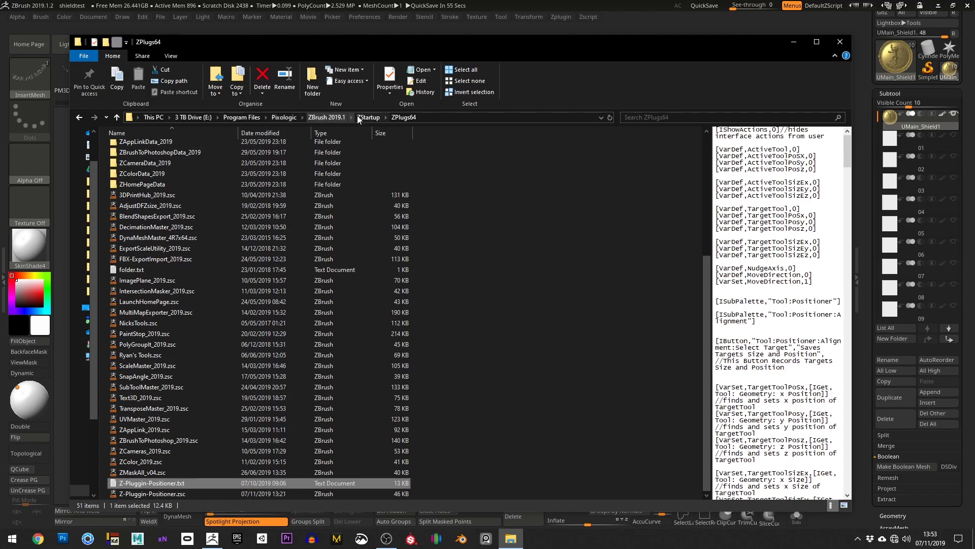
click(193, 472)
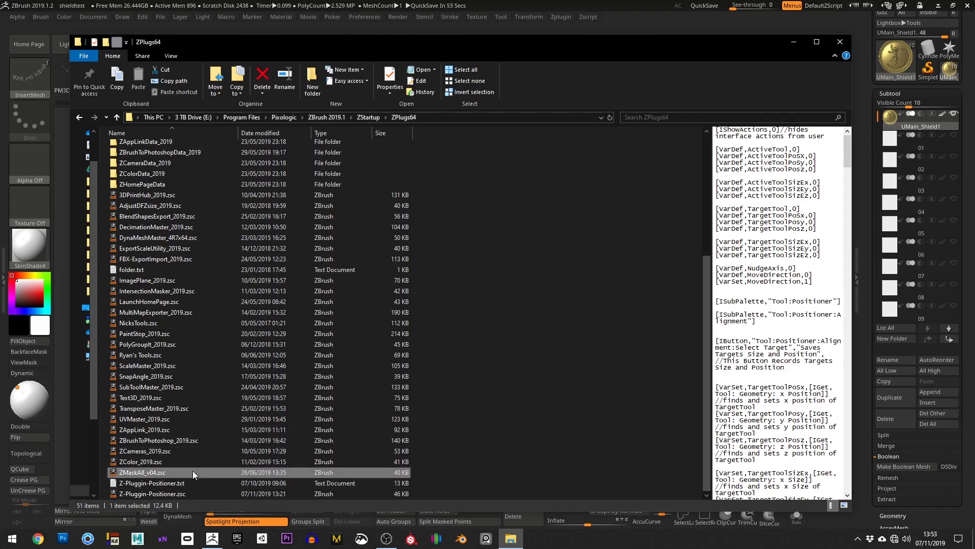
click(188, 483)
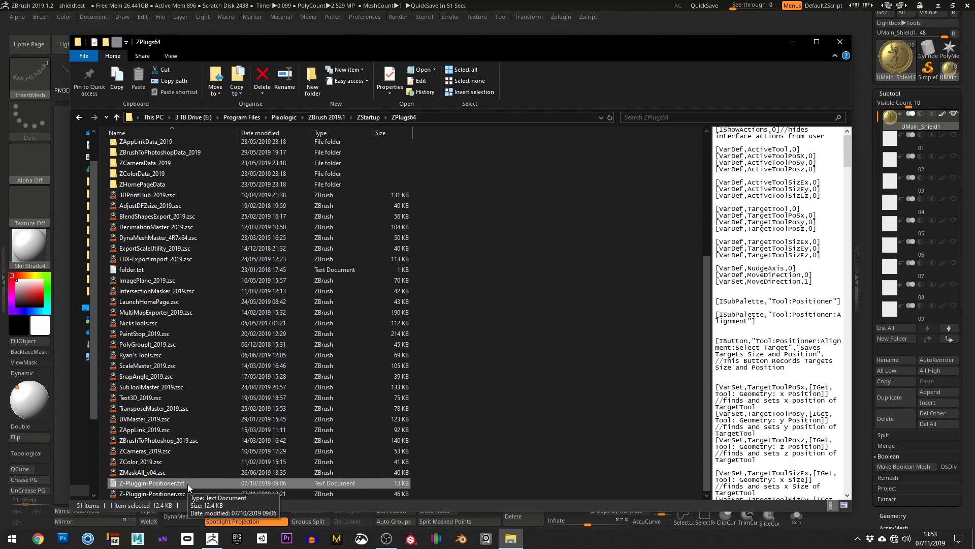
- Choose Z-Pluggin-Positioner.txt from ZStartup\ZPlugs64 in ZBrush's Zscript Load dialog
click(562, 18)
click(594, 16)
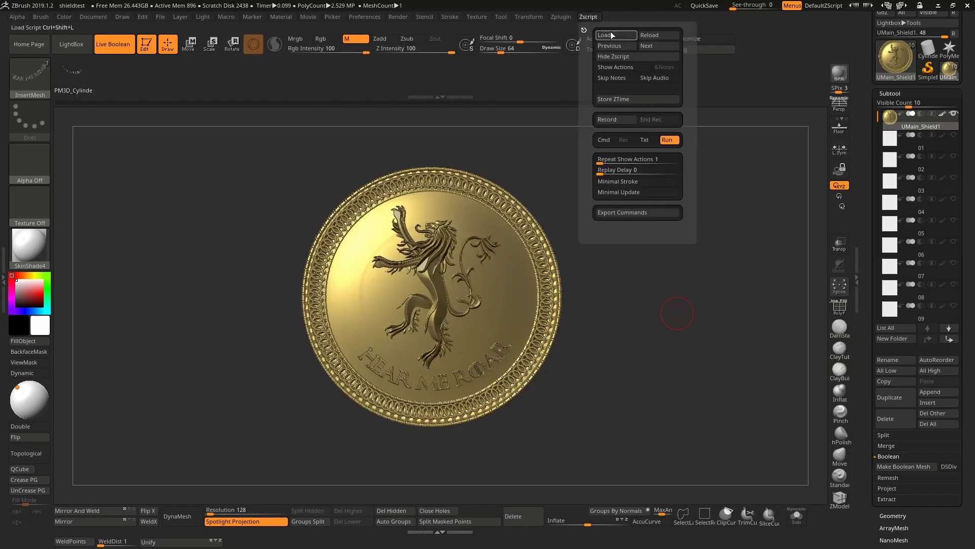
click(612, 34)
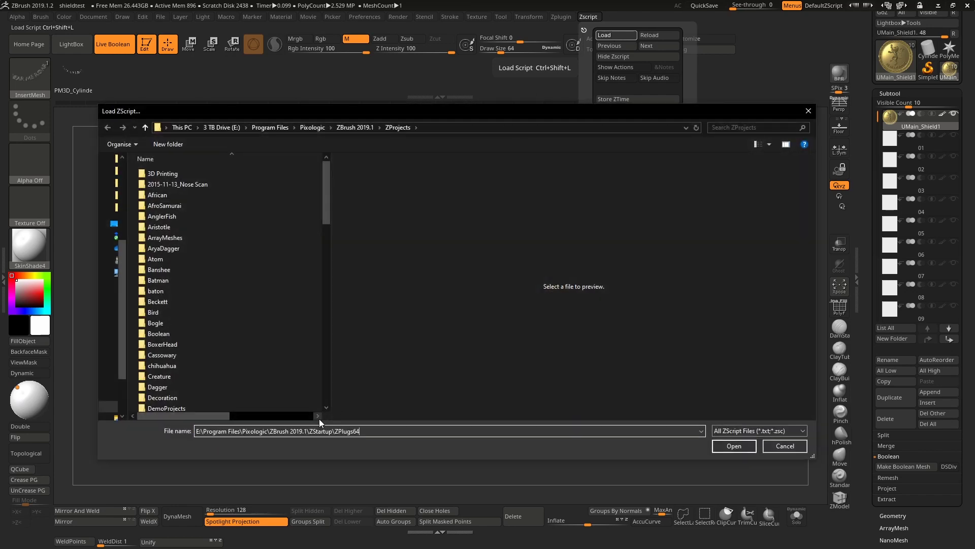
scroll(326, 325, down, 8)
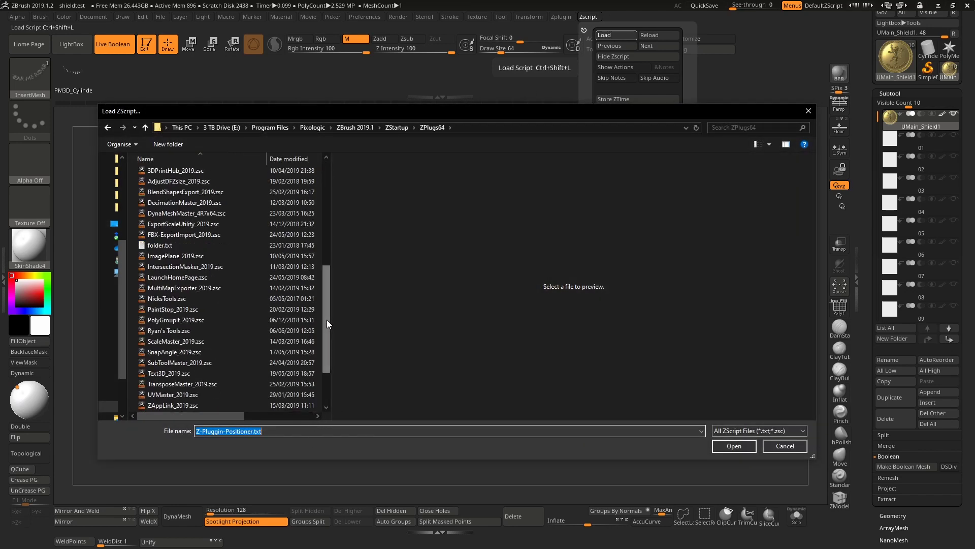
click(213, 394)
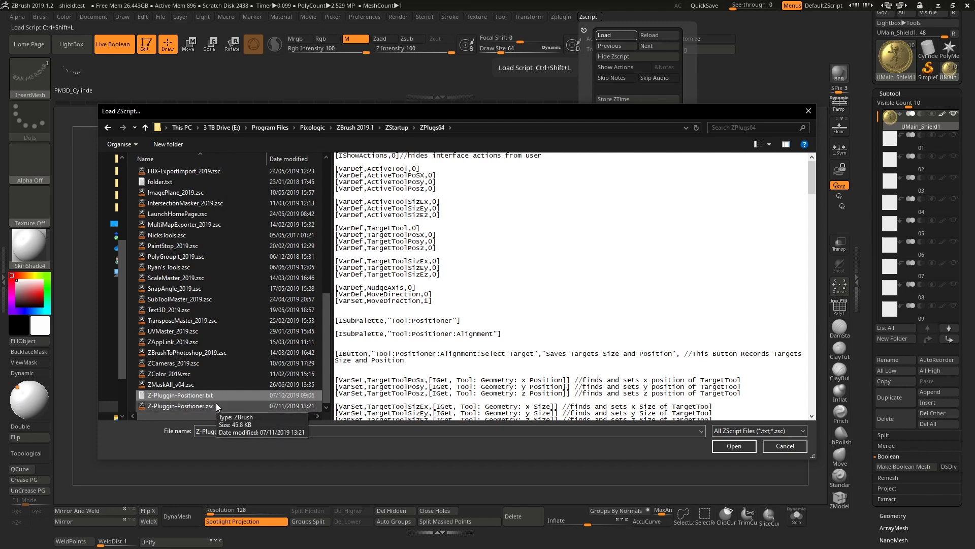
- Close the script loader and expand Positioner's Alignment target options in the Tool palette, returning to Subtool
click(797, 445)
scroll(963, 516, down, 10)
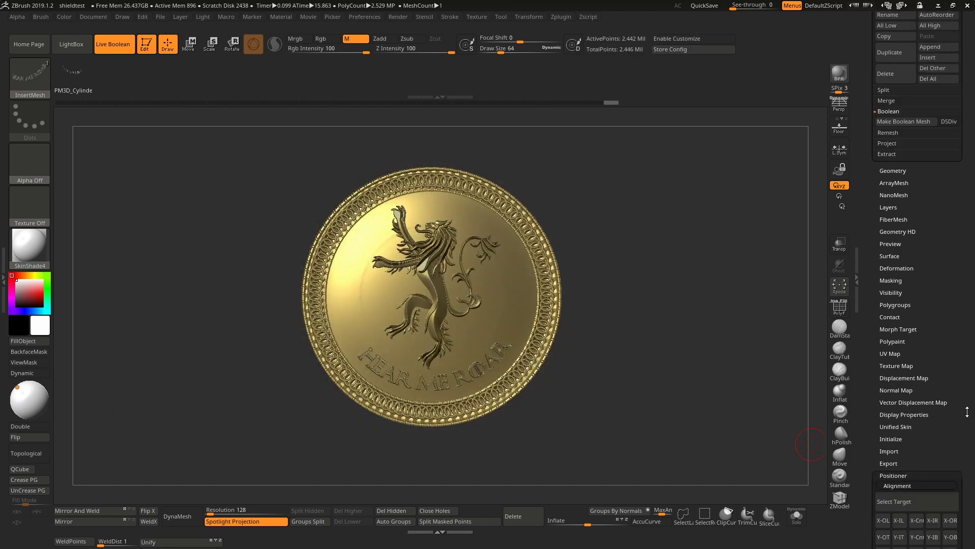
click(907, 350)
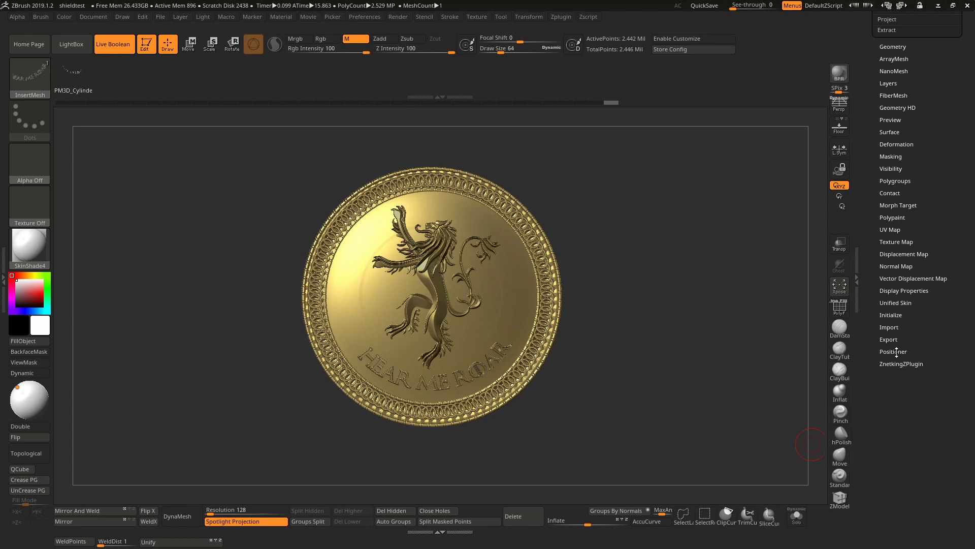
click(896, 351)
click(909, 361)
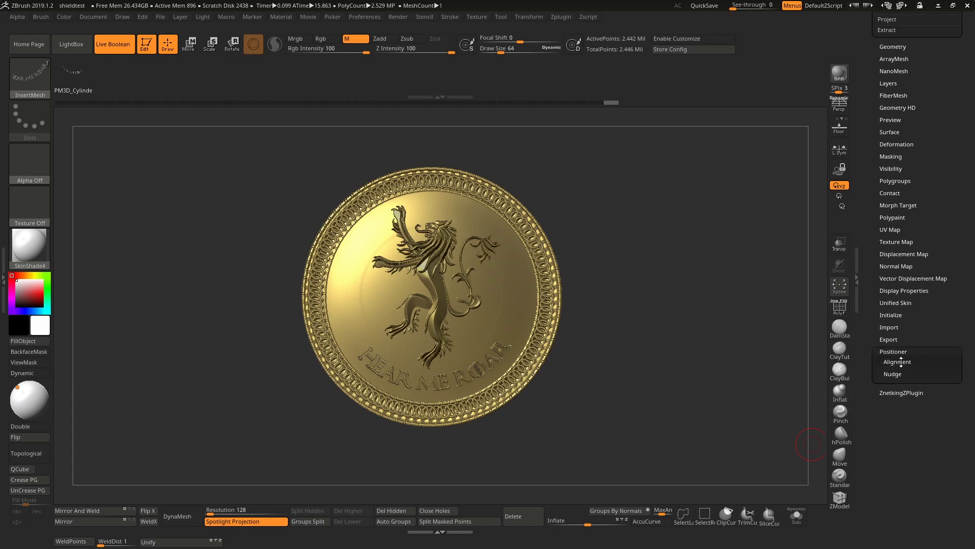
click(901, 361)
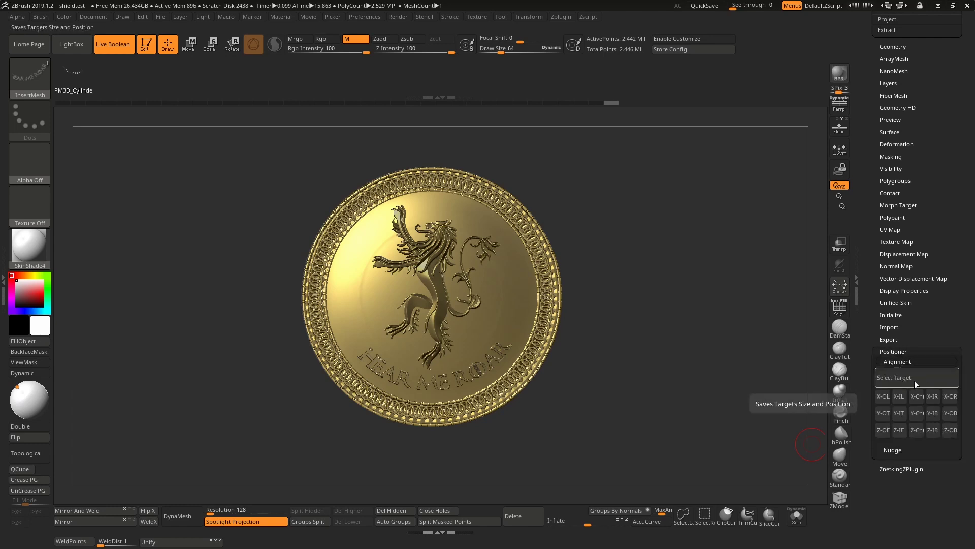
drag(955, 185, 958, 228)
drag(958, 116, 958, 347)
drag(957, 388, 955, 507)
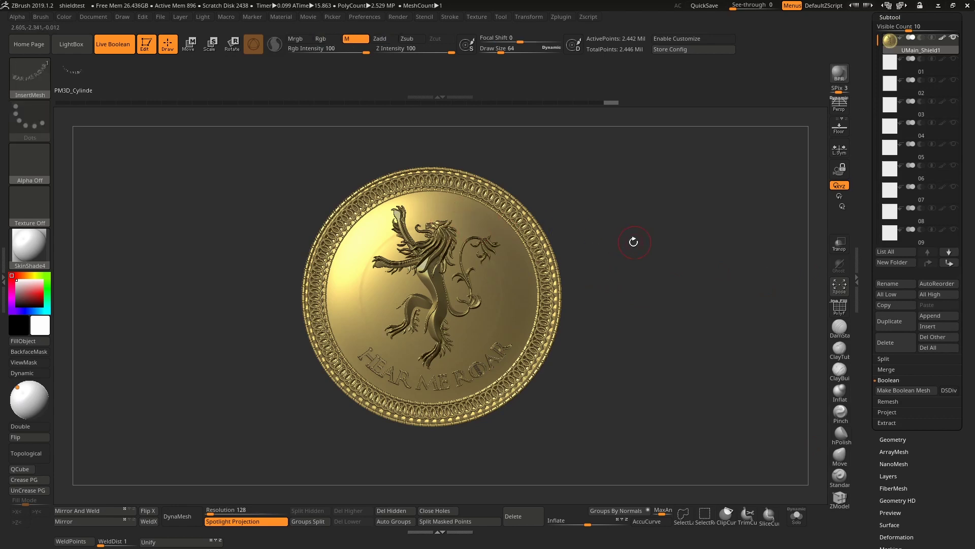
- Show subtools 01–09 so nine square planes sit in a 3×3 grid over the coin
alt+drag(633, 242, 661, 255)
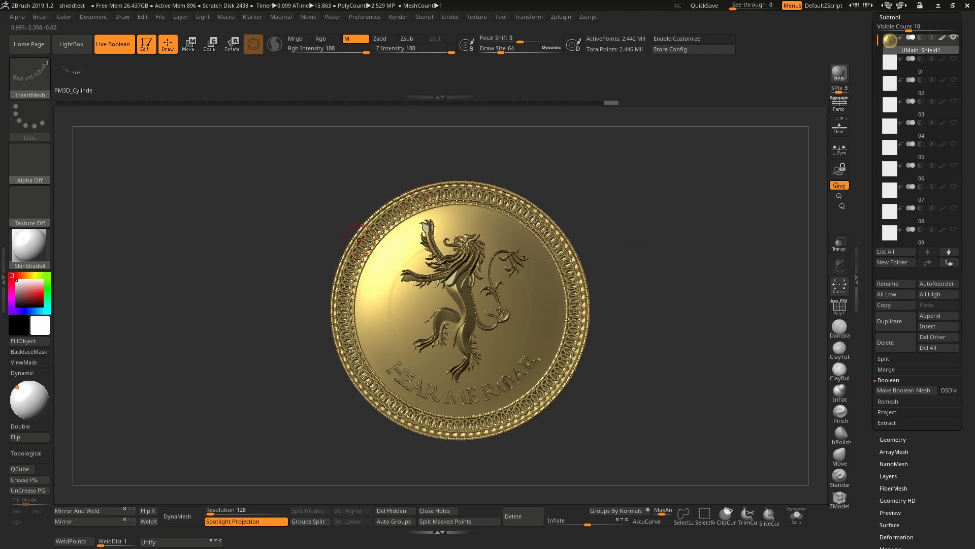
drag(666, 170, 663, 198)
mouse_move(955, 61)
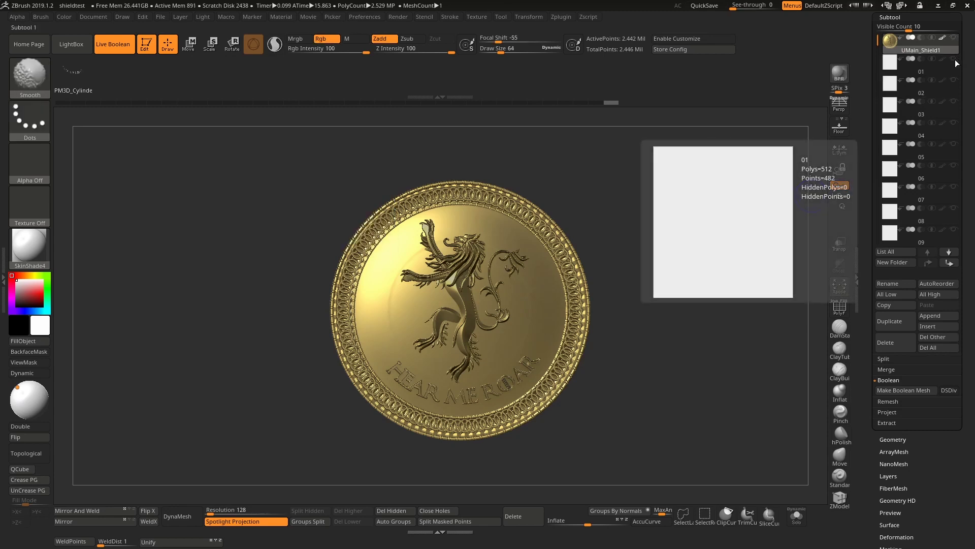
shift+click(955, 59)
drag(720, 205, 703, 221)
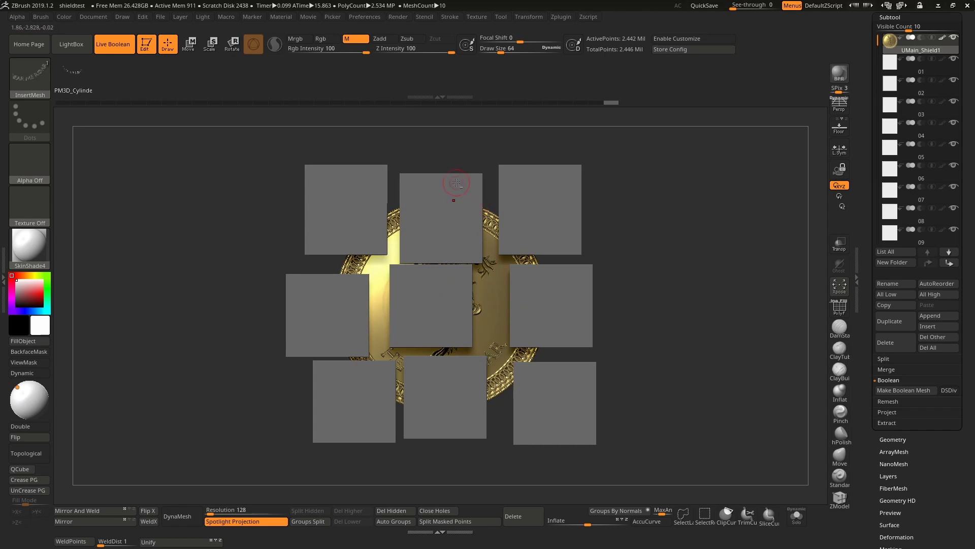
- Select the centre cube, subtool 05, and drag it slightly right with the Move gizmo
alt+click(447, 209)
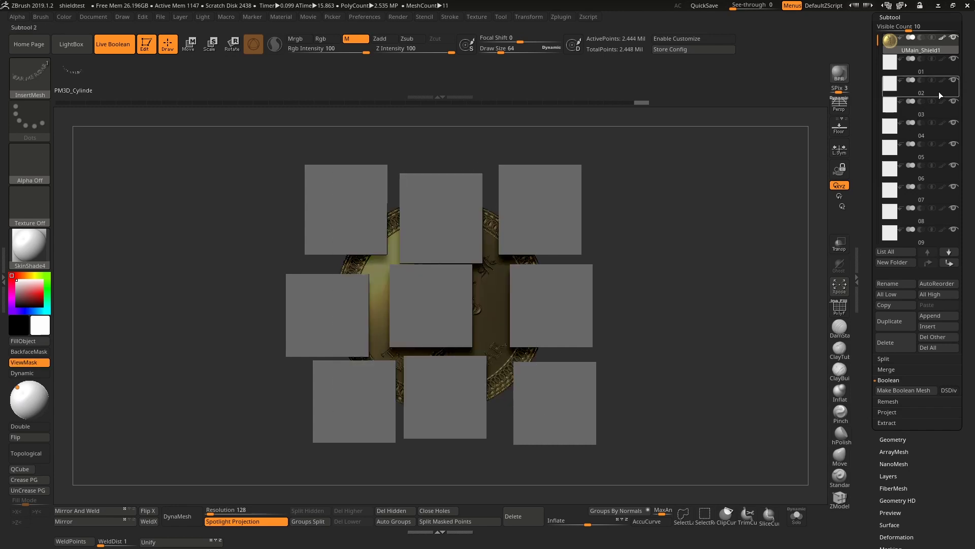
key(w)
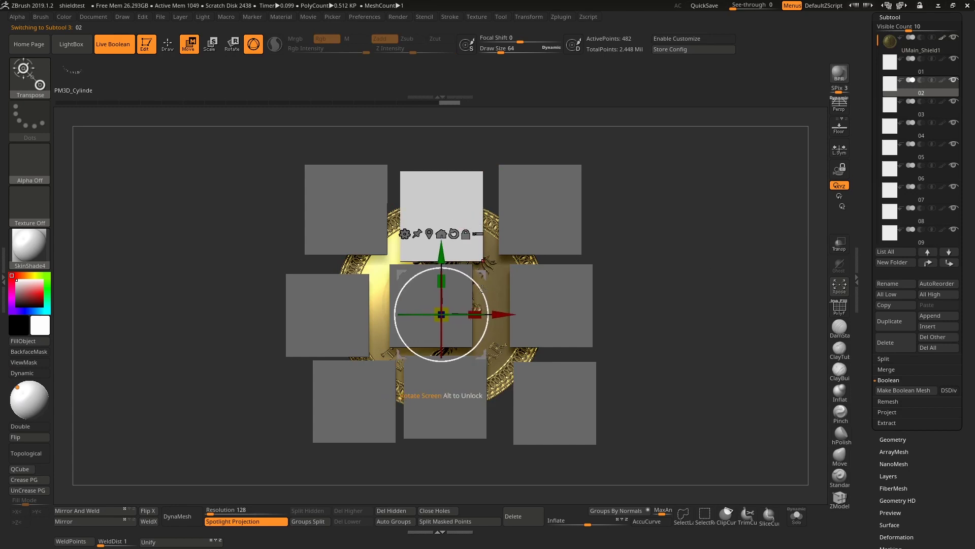
alt+click(470, 330)
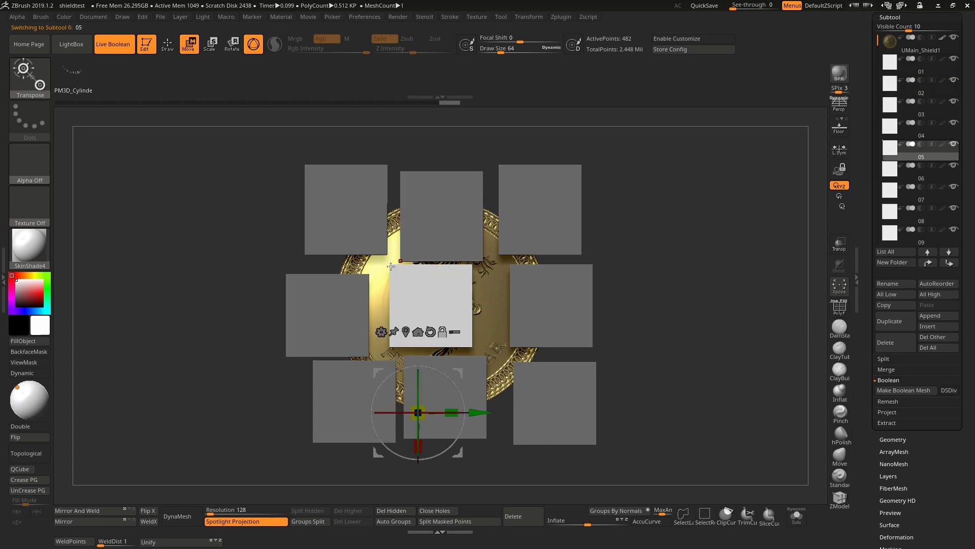
drag(460, 373, 468, 374)
drag(958, 474, 945, 354)
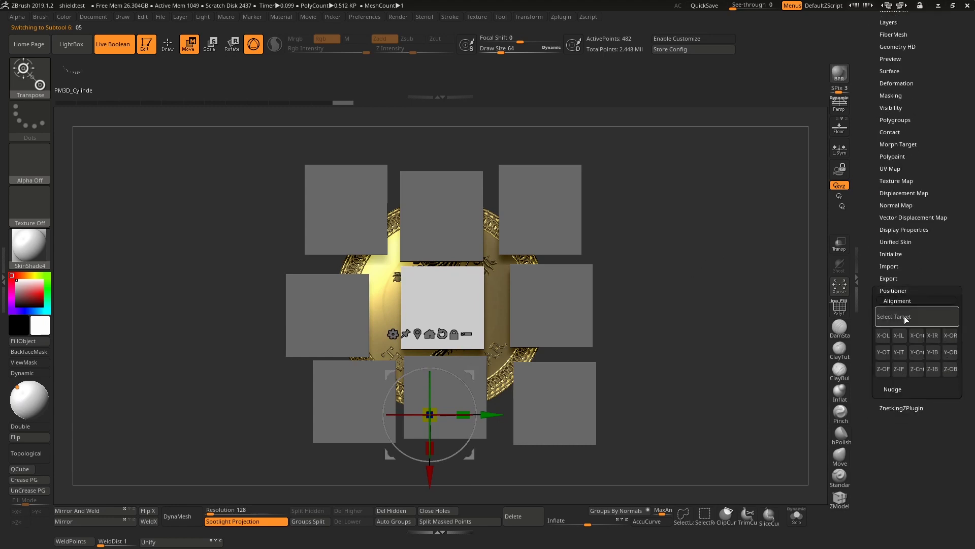
key(q)
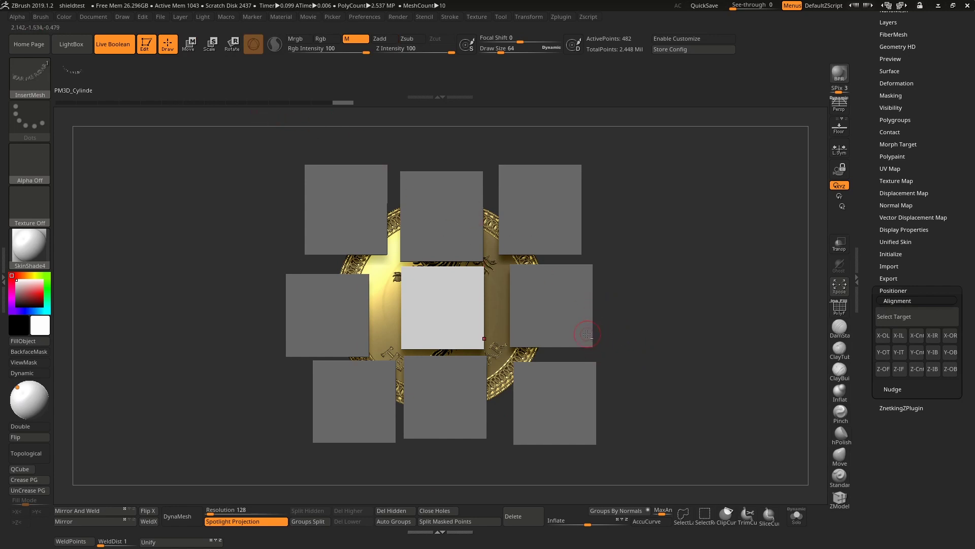
- Snap the right-middle cube against the centre cube's side and align its top edge
alt+click(587, 334)
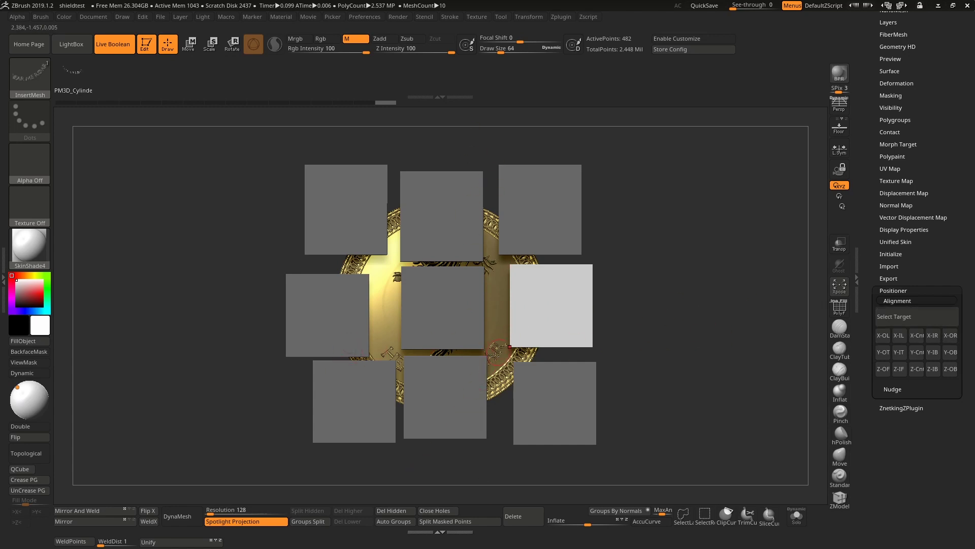
click(950, 337)
click(950, 337)
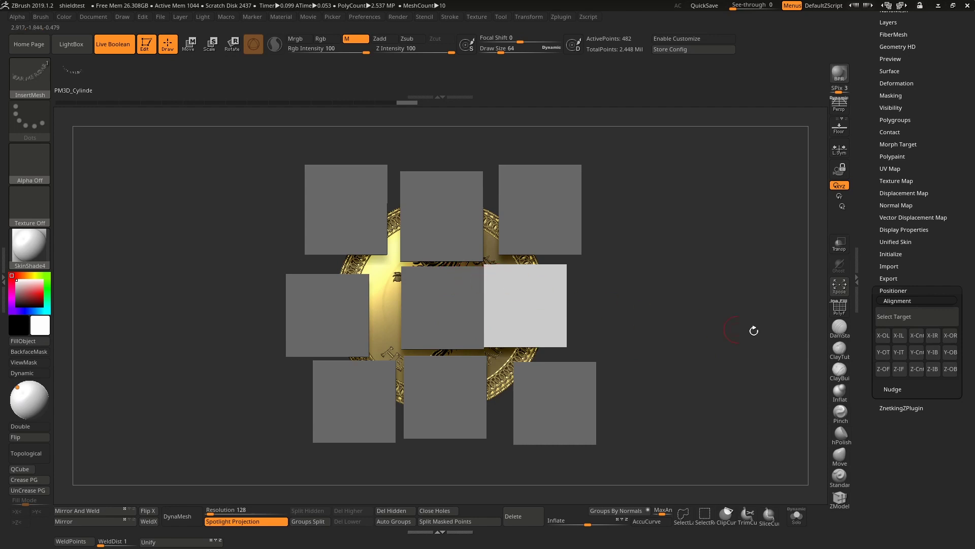
click(903, 352)
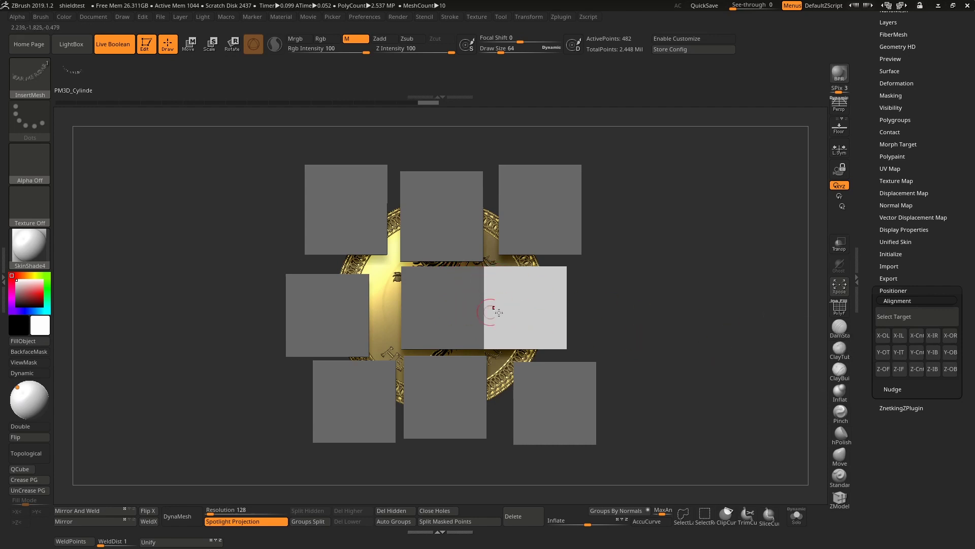
- Snap the top-right and bottom-right cubes flush against their neighbouring boxes
alt+click(452, 295)
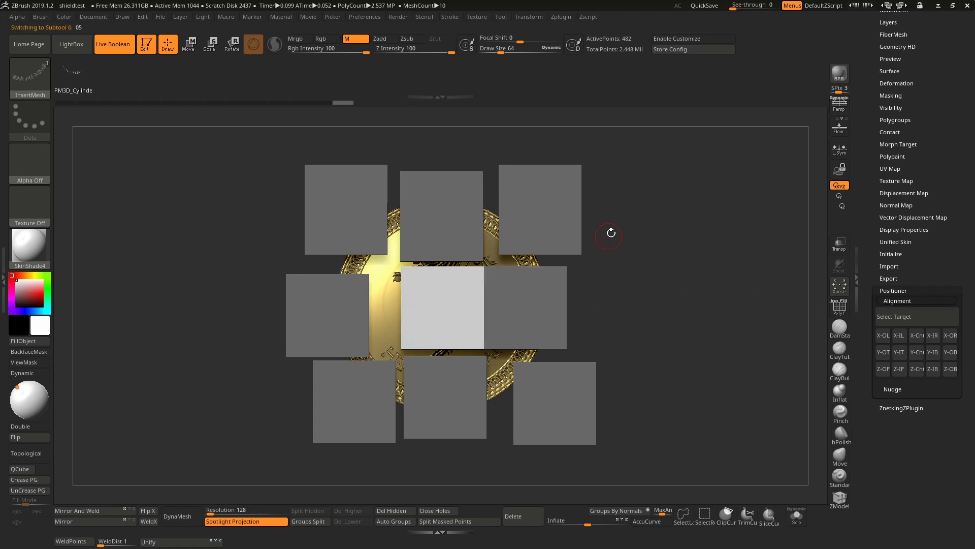
alt+click(566, 218)
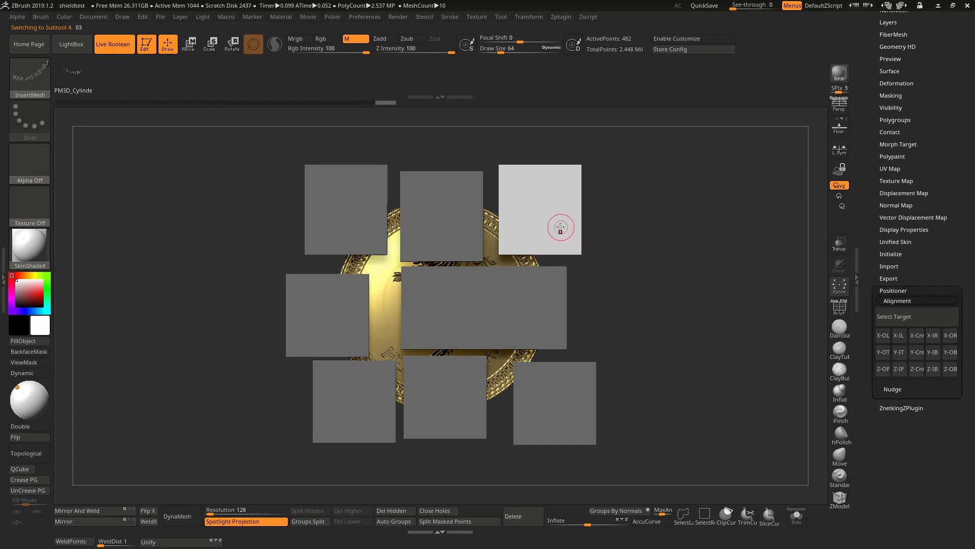
click(948, 337)
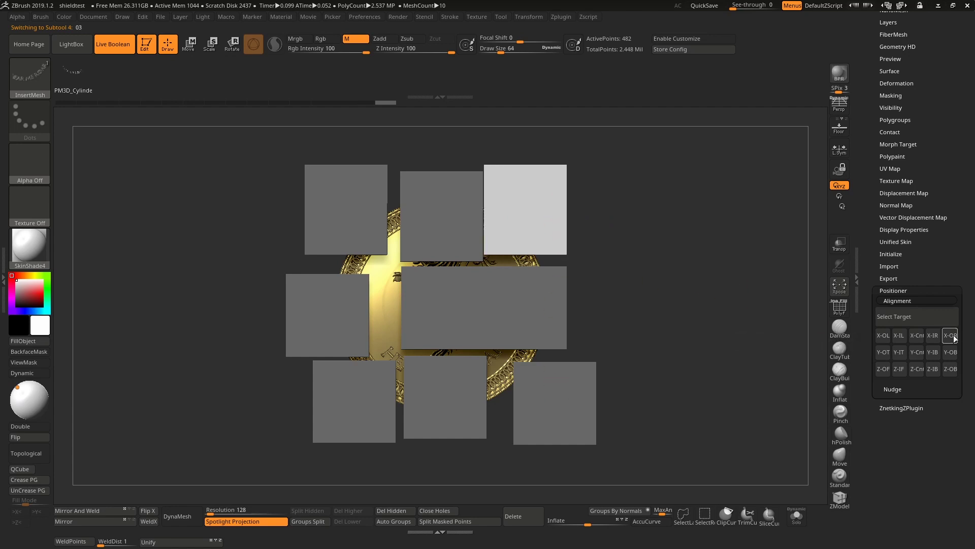
alt+click(577, 378)
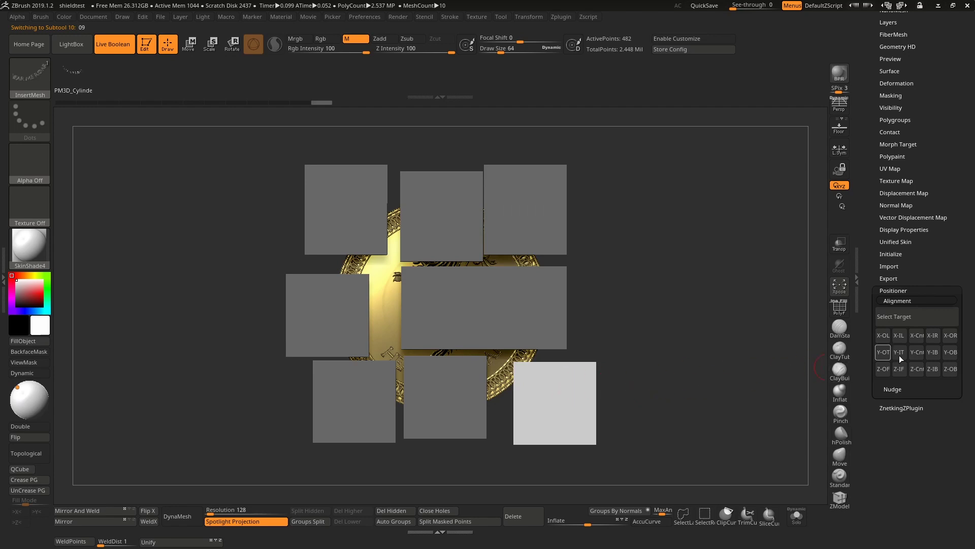
click(952, 337)
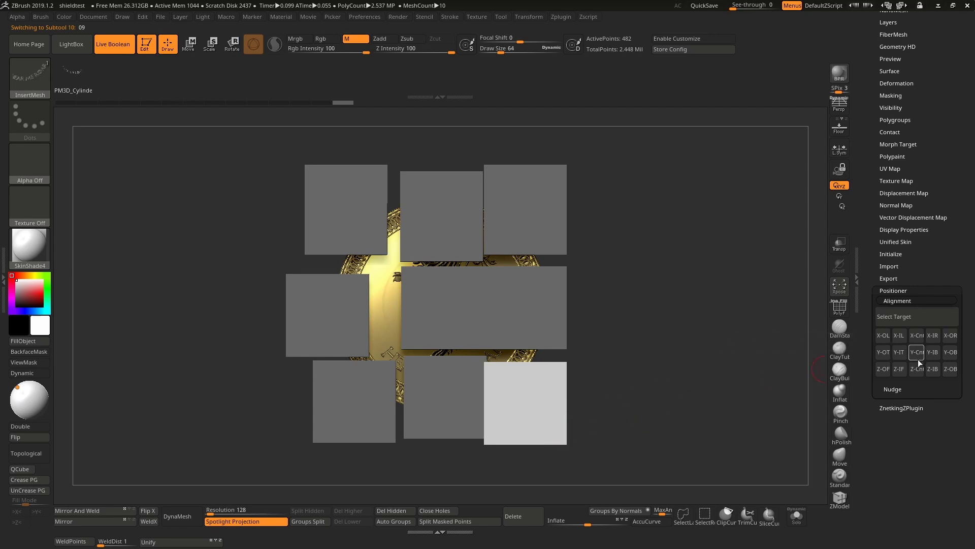
click(951, 353)
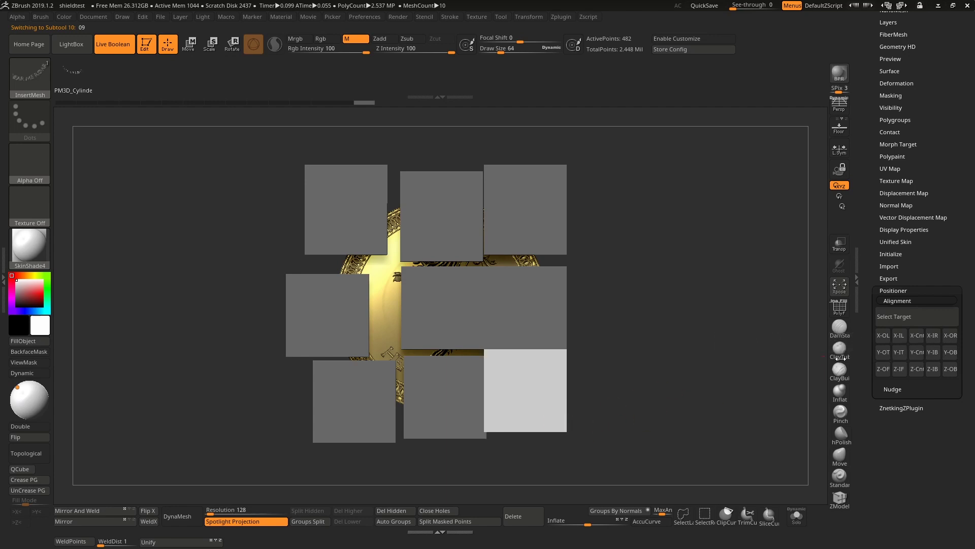
alt+click(561, 206)
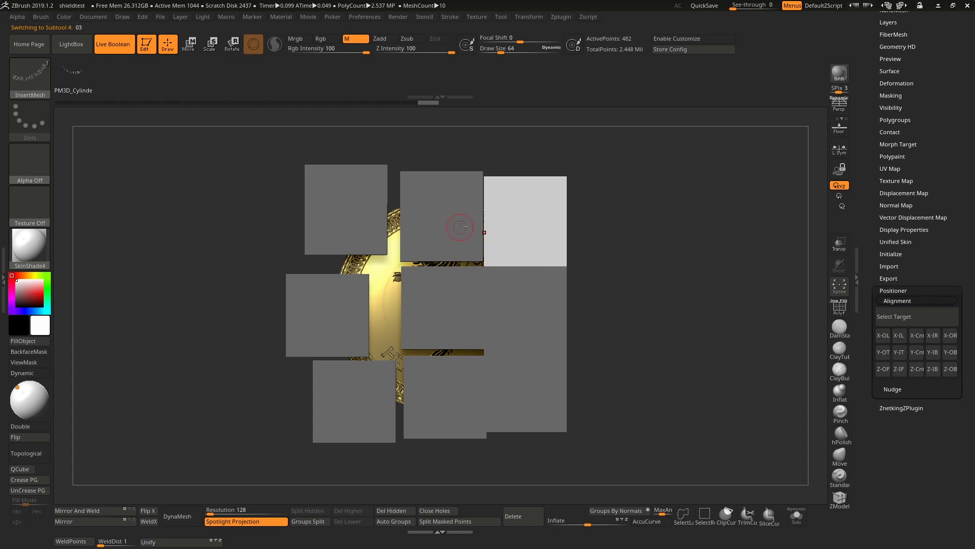
- Level the top-middle and top-left cubes with the top row, and flush the bottom-middle and bottom-left cubes
alt+click(472, 175)
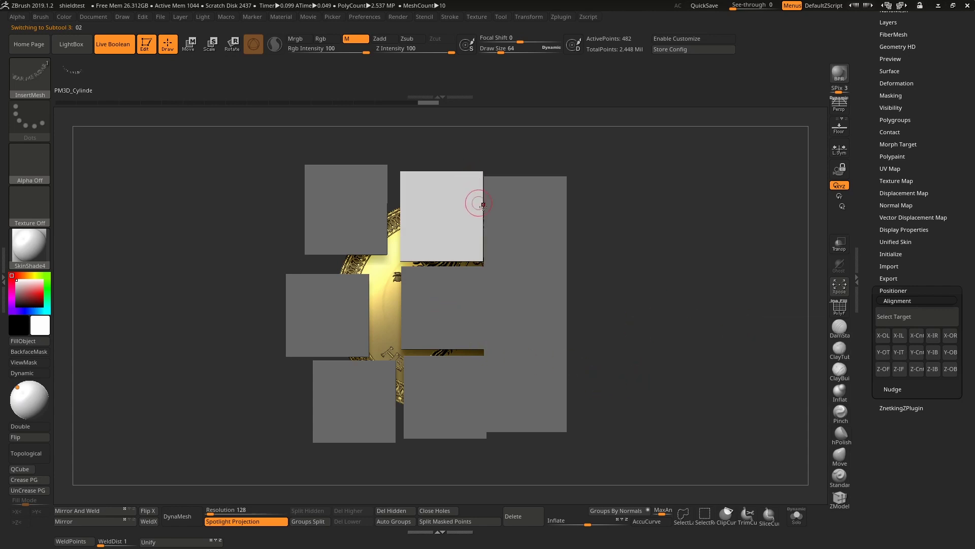
click(885, 351)
alt+click(381, 176)
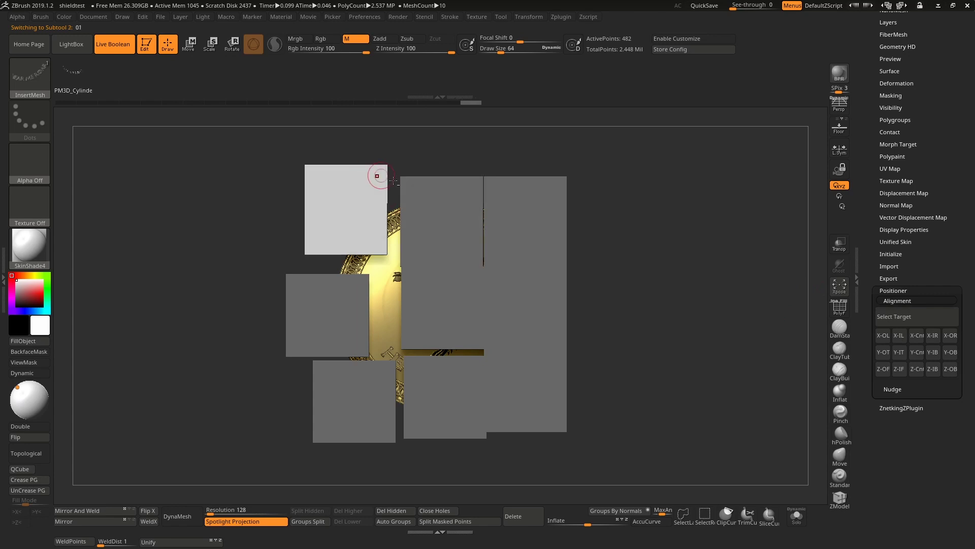
click(884, 352)
alt+click(447, 427)
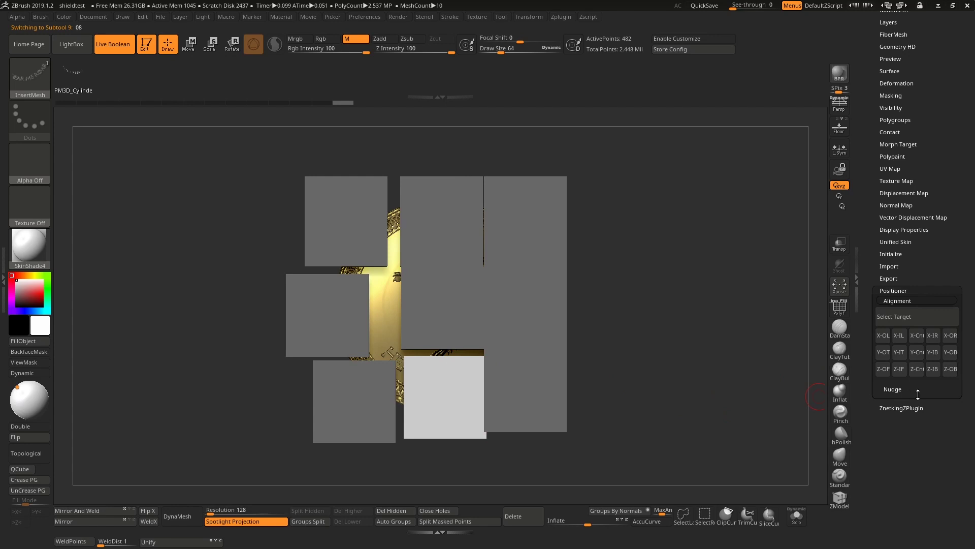
click(950, 369)
alt+click(339, 427)
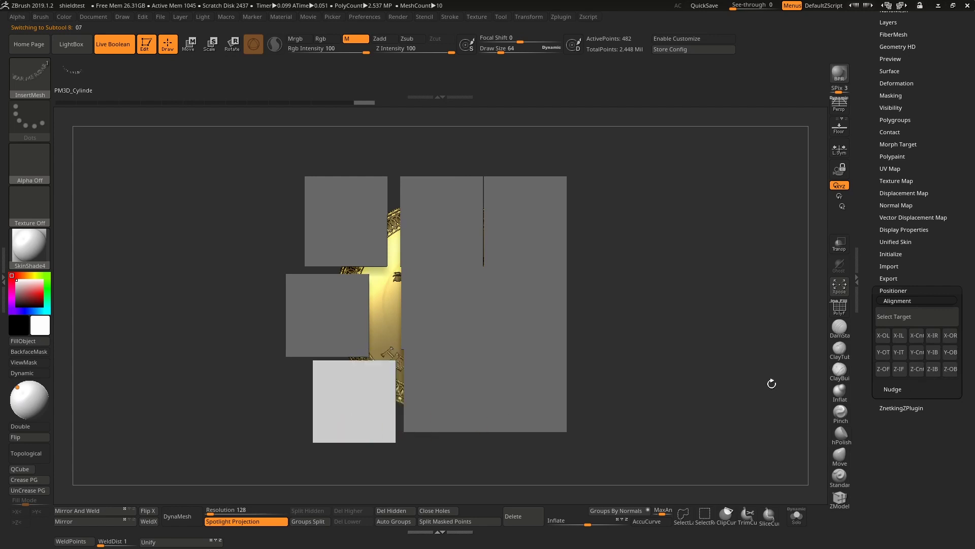
click(950, 354)
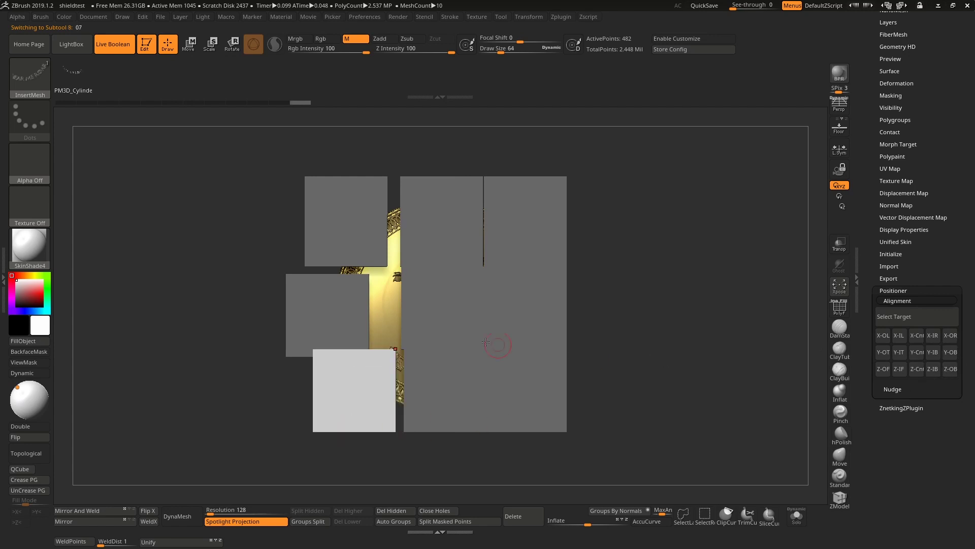
- Slide the upper-middle, lower-middle and lower-left cubes flush against the block
alt+click(465, 310)
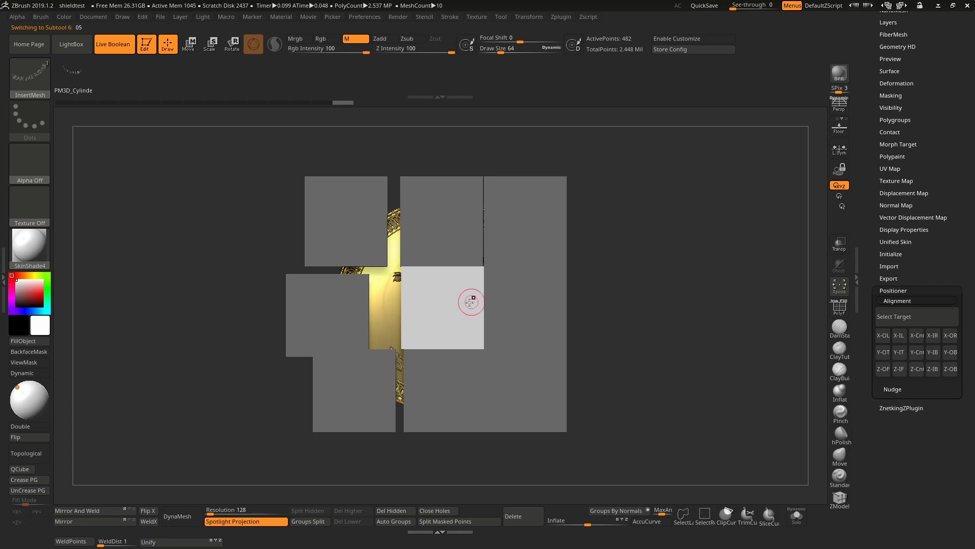
alt+click(454, 178)
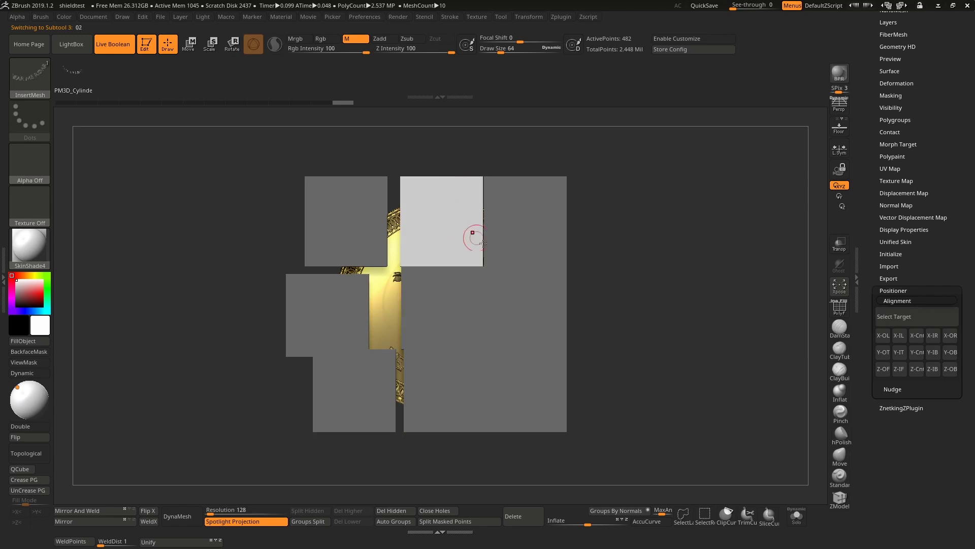
click(900, 336)
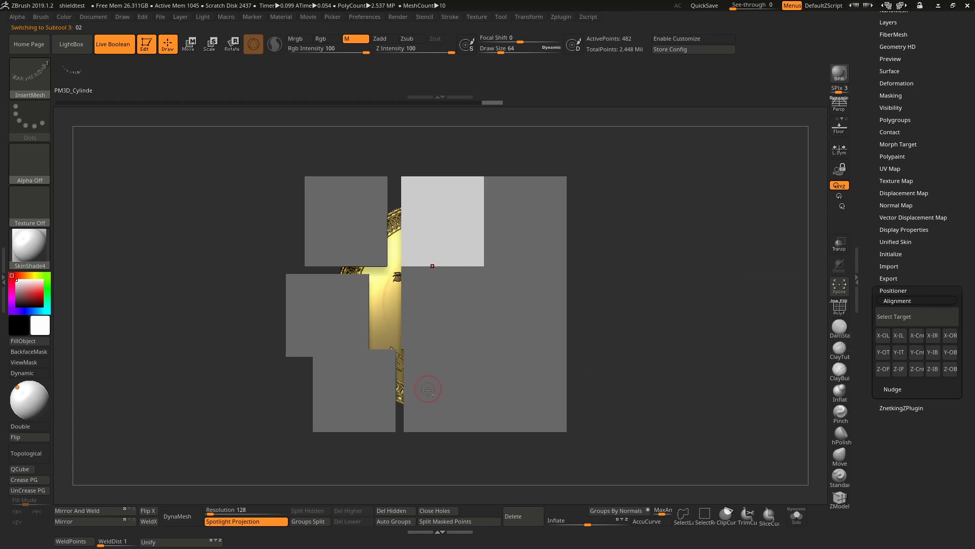
alt+click(432, 427)
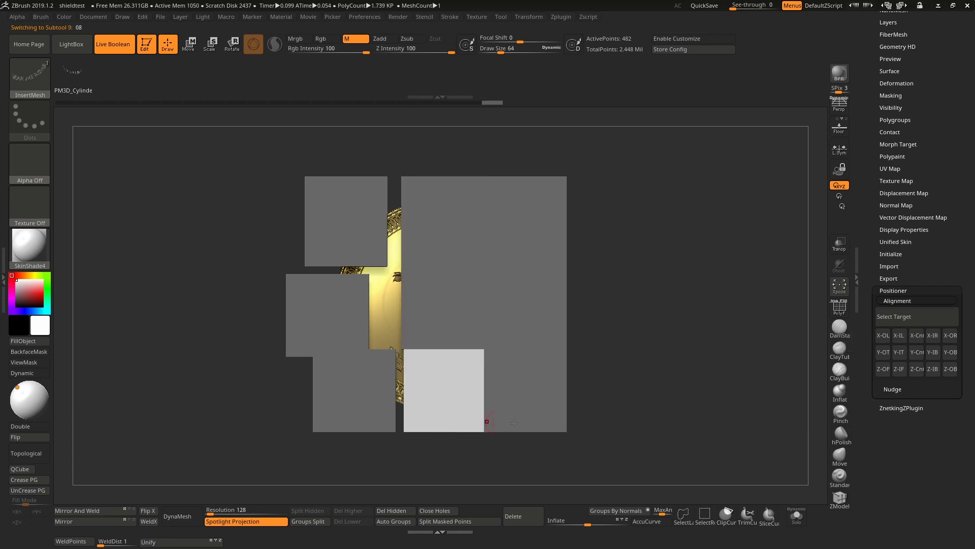
click(900, 336)
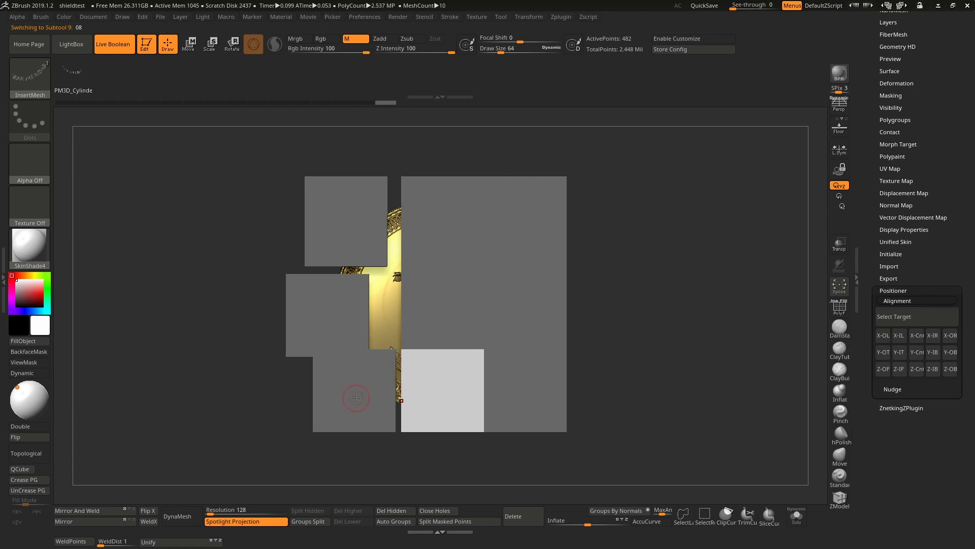
alt+click(338, 417)
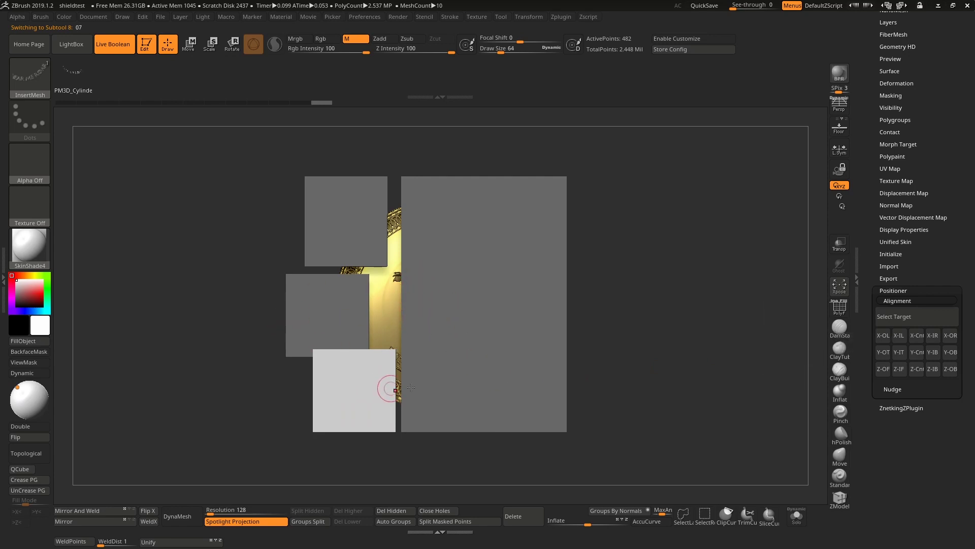
click(883, 335)
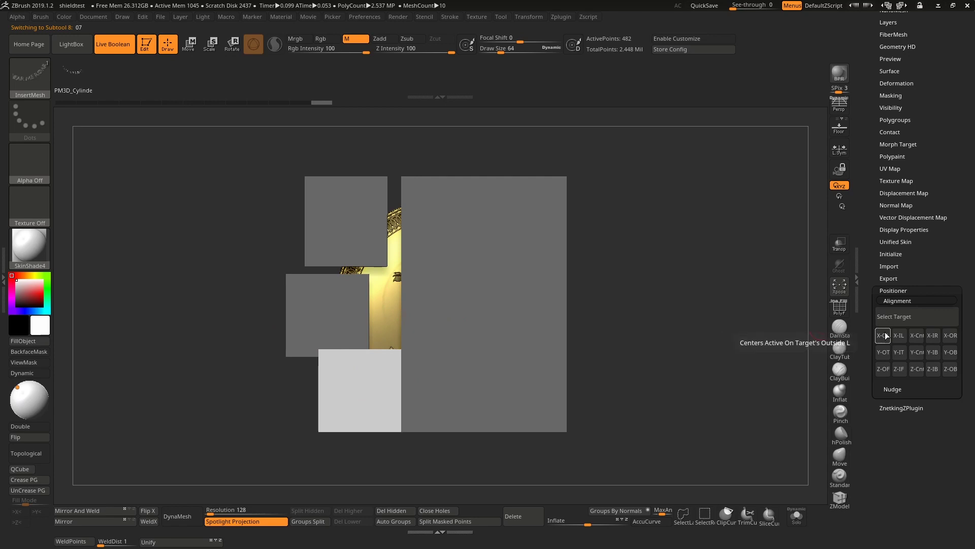
- Butt the left-middle and upper-left cubes against the block and raise the left cube to close the gap
alt+click(292, 331)
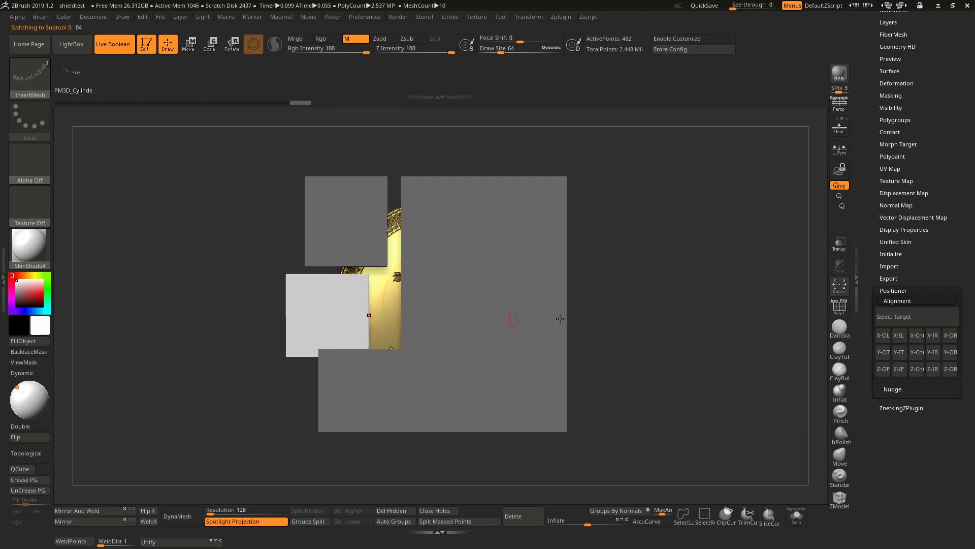
click(878, 335)
alt+click(338, 213)
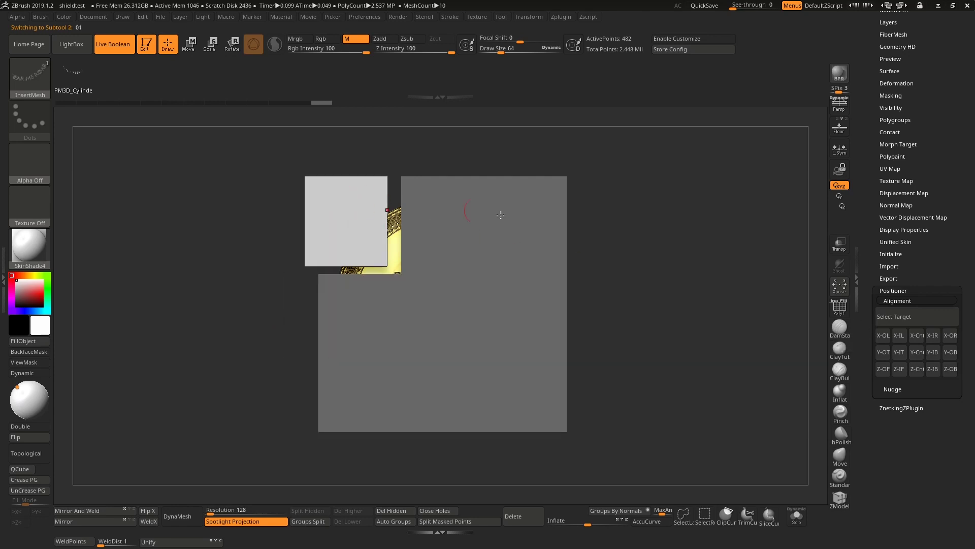
click(884, 335)
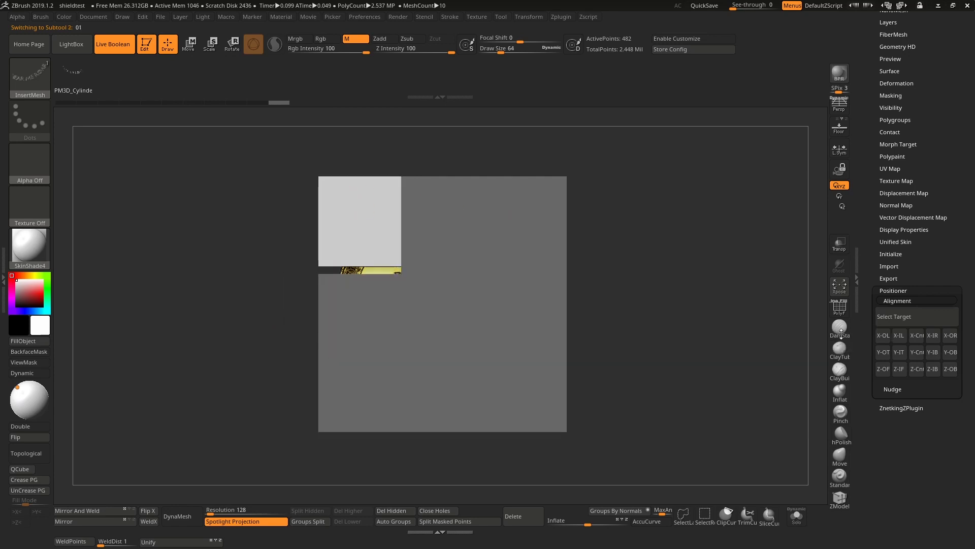
alt+click(370, 293)
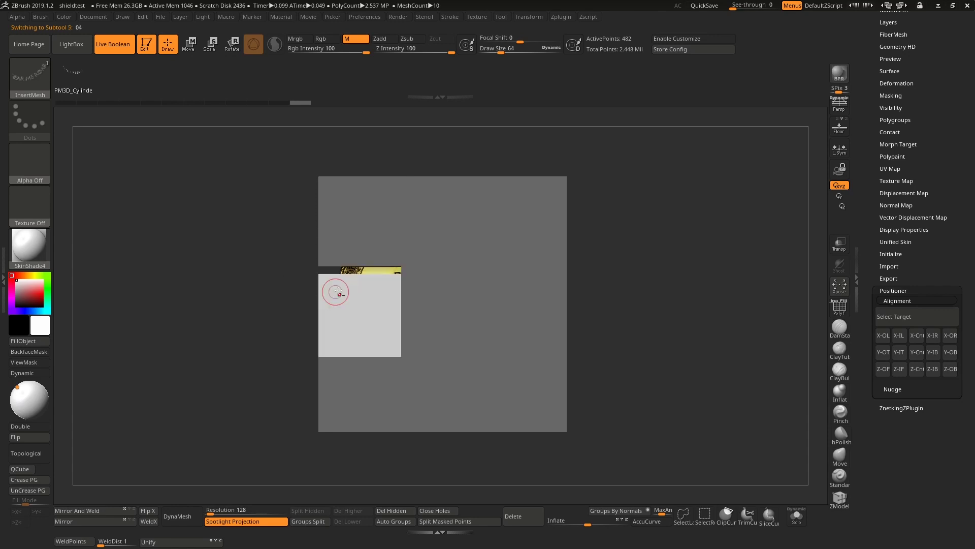
click(899, 352)
mouse_move(684, 335)
mouse_down()
mouse_move(702, 334)
mouse_move(692, 334)
mouse_up()
alt+click(444, 296)
alt+click(546, 303)
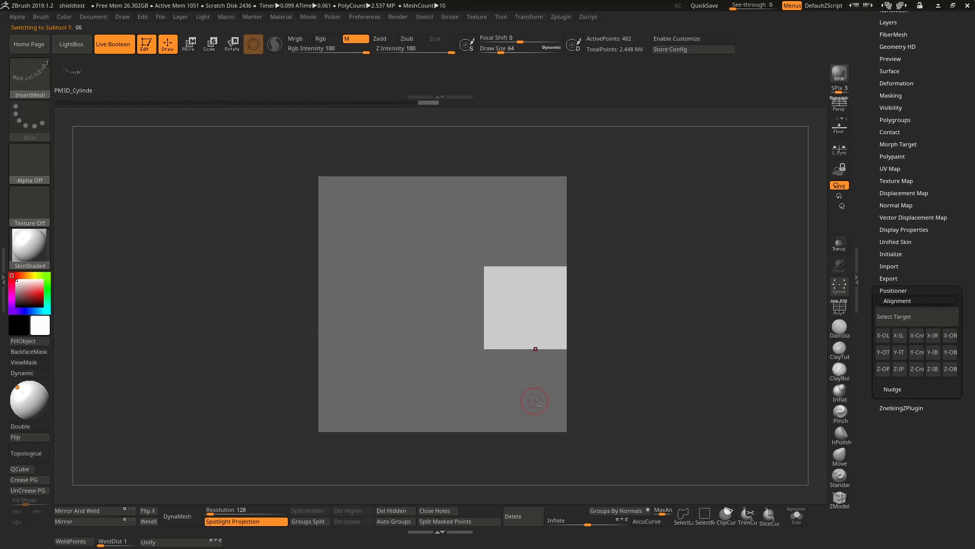
key(Down)
key(Down)
- Select the UMain_Shield1 coin subtool, turn on Transp, and mask the whole coin
drag(962, 142, 953, 315)
drag(952, 372, 962, 484)
scroll(931, 175, up, 2)
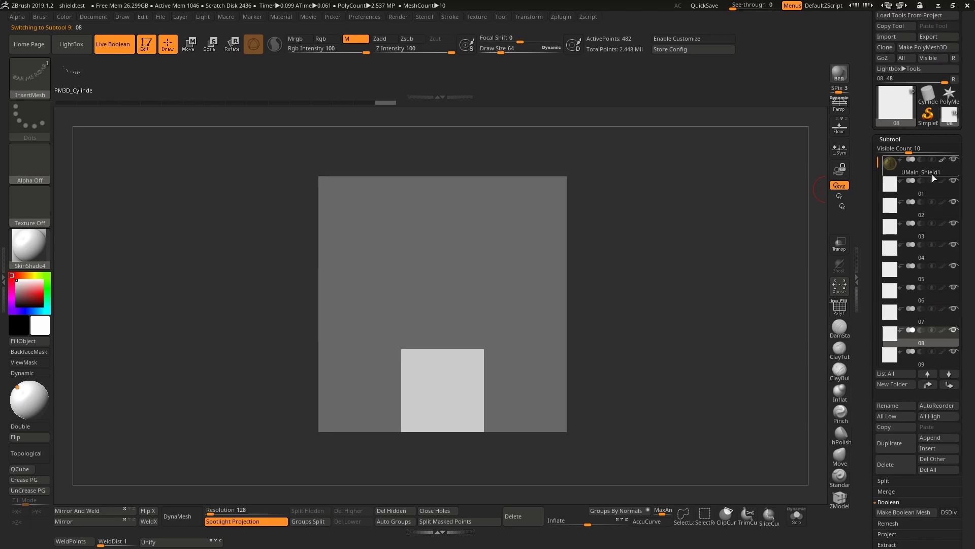
click(923, 170)
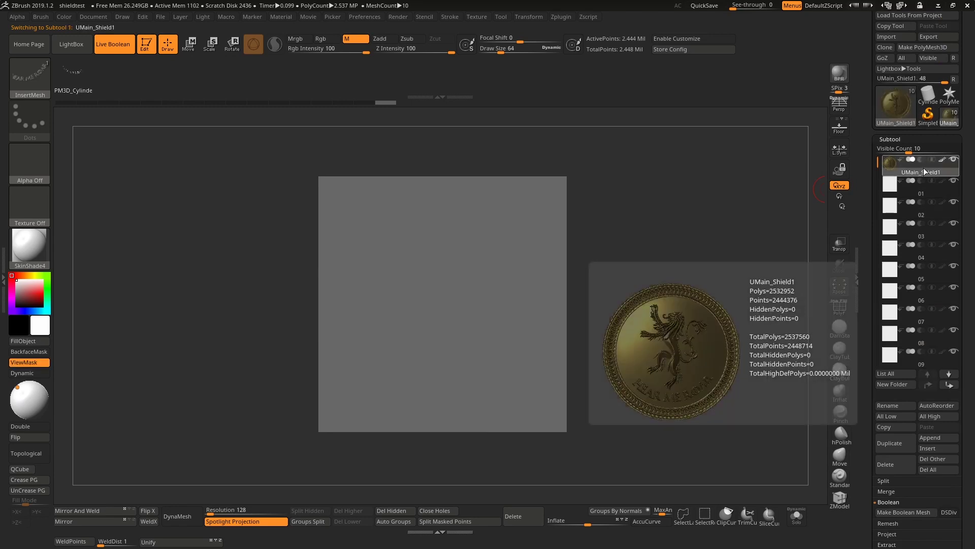
click(839, 243)
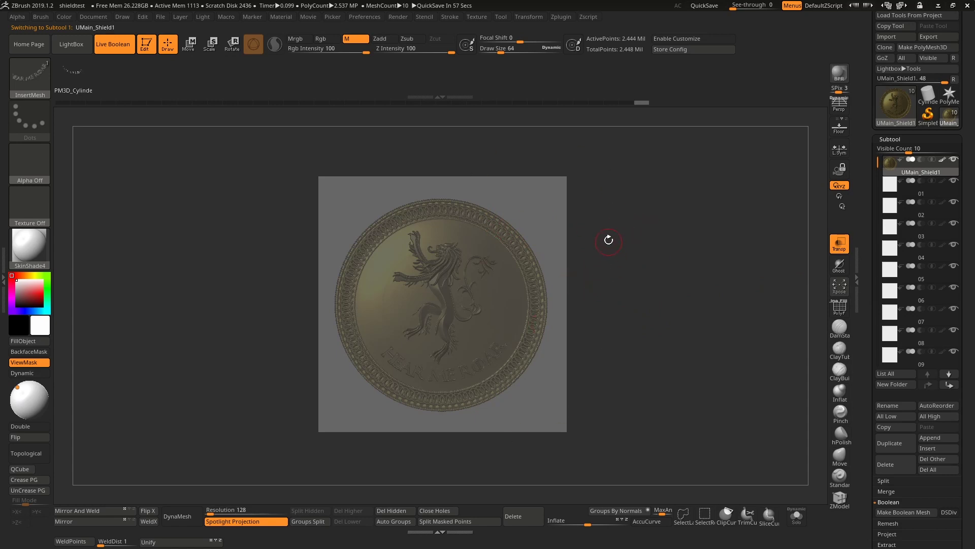
ctrl+drag(666, 168, 272, 469)
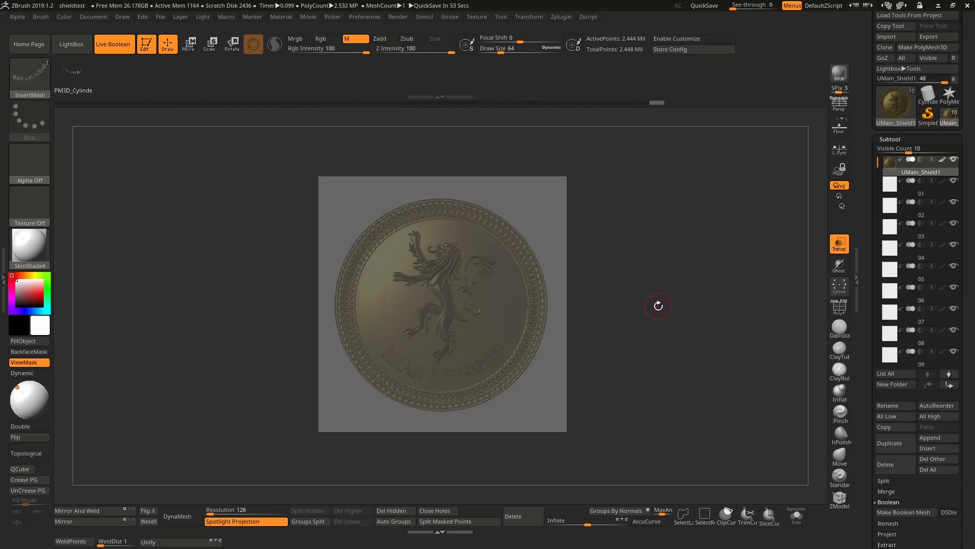
- Nudge the unmasked cube block into place over the coin with the Move gizmo, then hide the mask display
key(w)
alt+drag(657, 240, 667, 300)
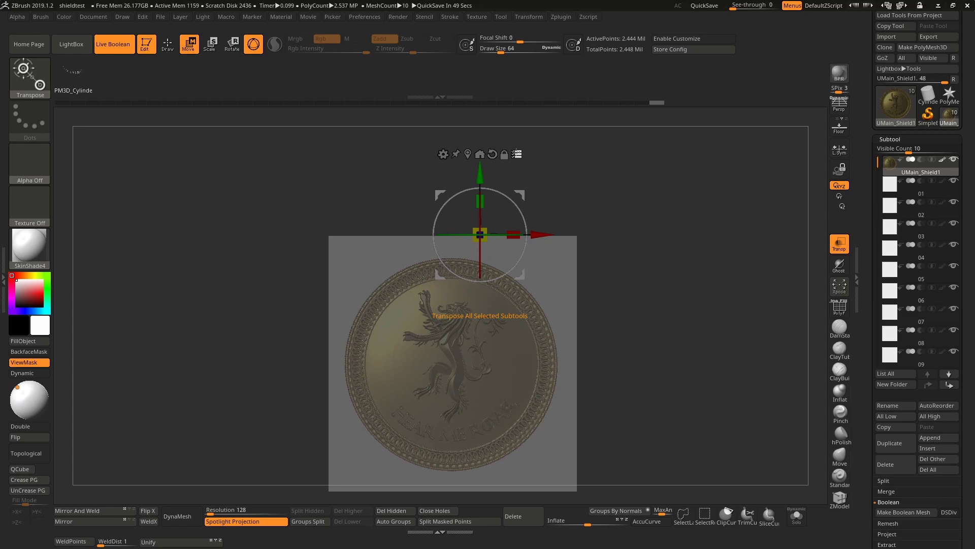
mouse_move(527, 196)
mouse_down()
mouse_move(525, 184)
mouse_move(521, 211)
mouse_move(521, 195)
mouse_up()
alt+drag(678, 346, 663, 275)
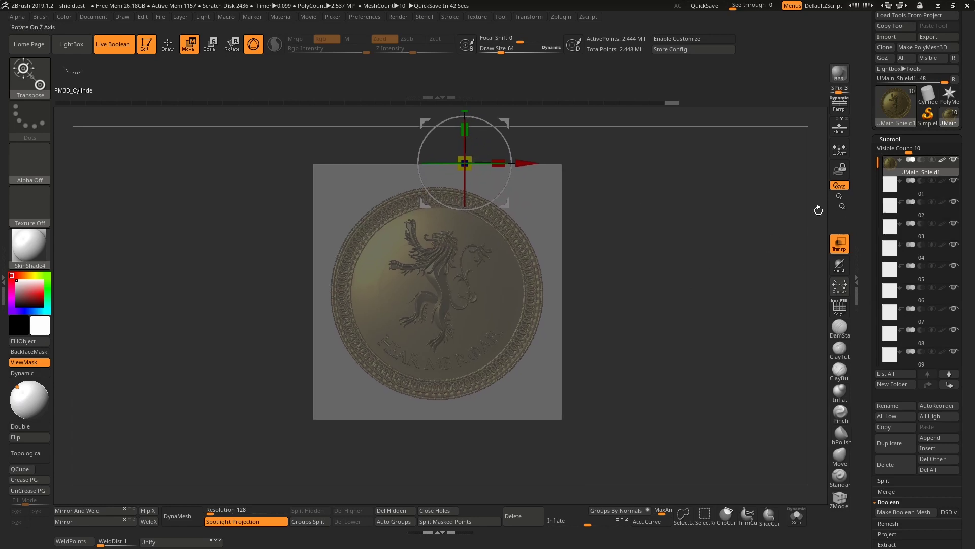
key(ctrl+h)
key(q)
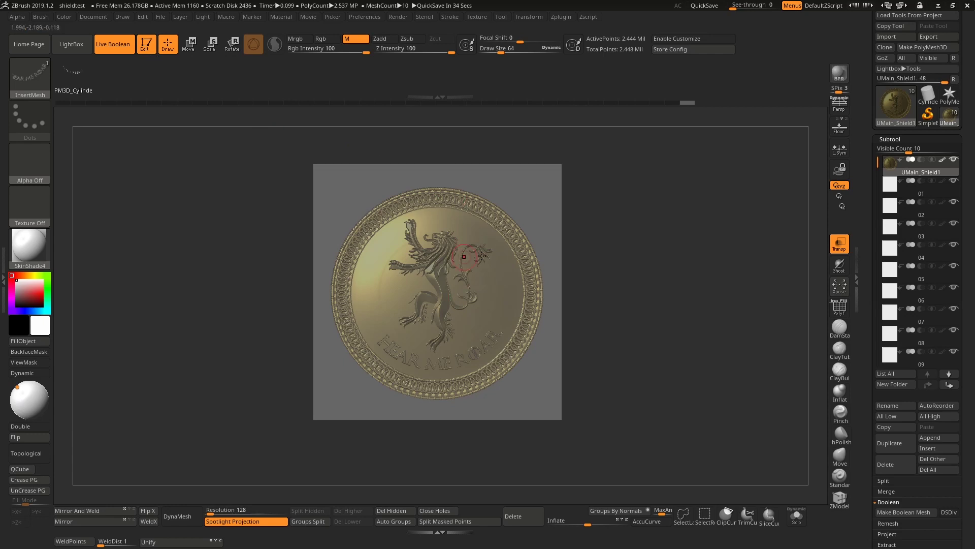
- Turn off Transp, hide the cubes, and set cube 02 to intersect with the lion coin
click(840, 244)
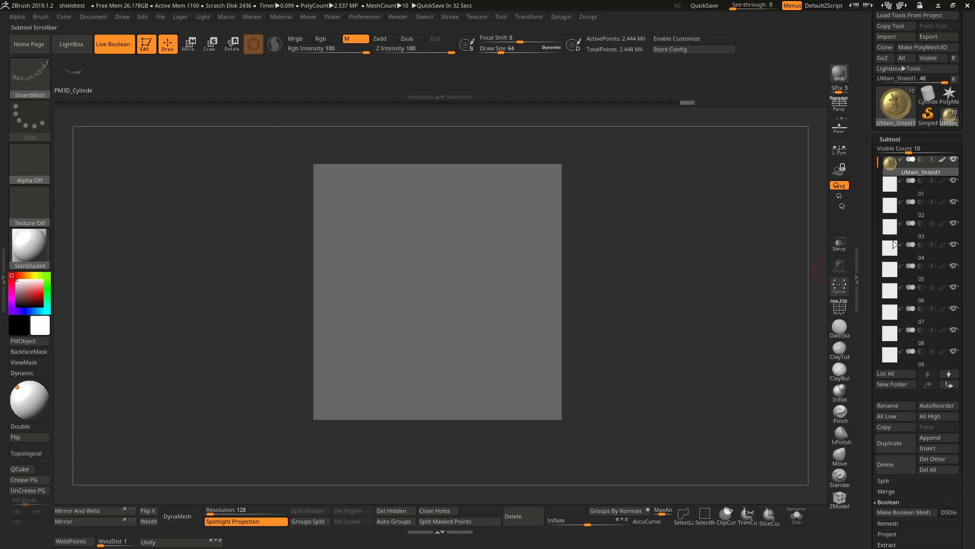
shift+click(954, 181)
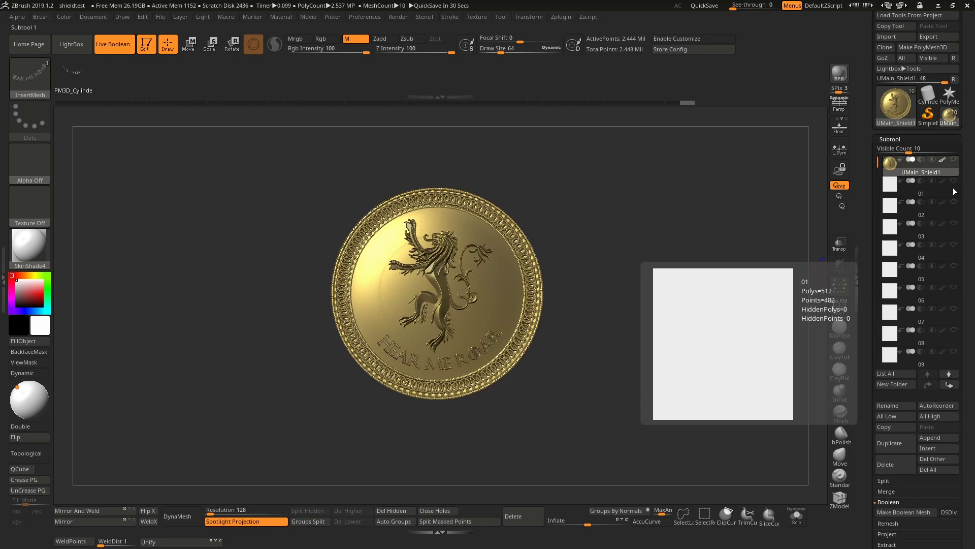
click(953, 203)
click(953, 203)
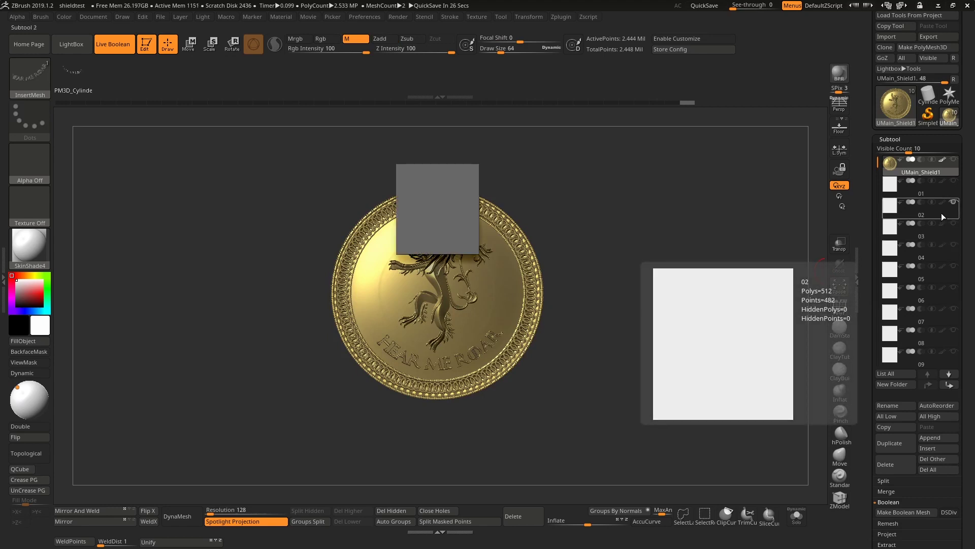
click(941, 212)
click(933, 203)
drag(717, 275, 747, 278)
mouse_move(932, 209)
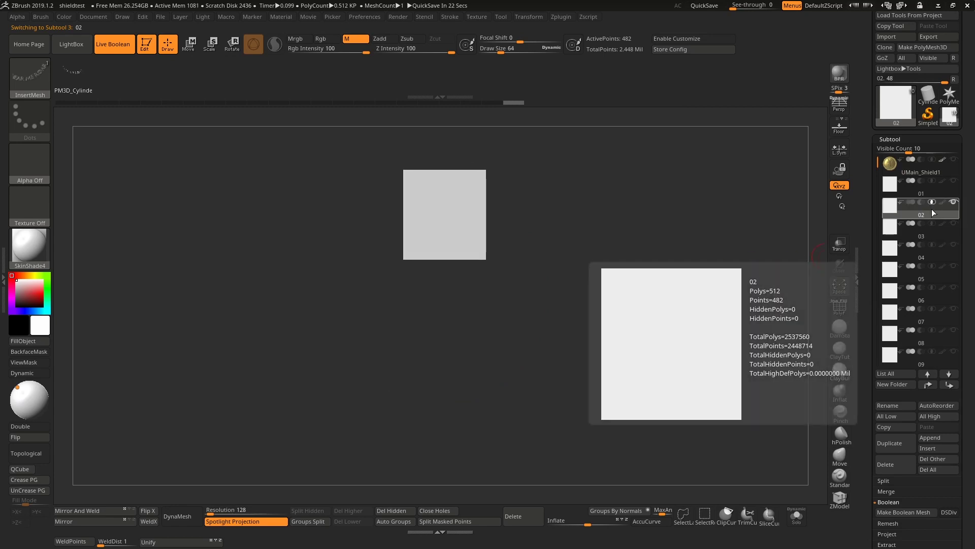
mouse_move(949, 178)
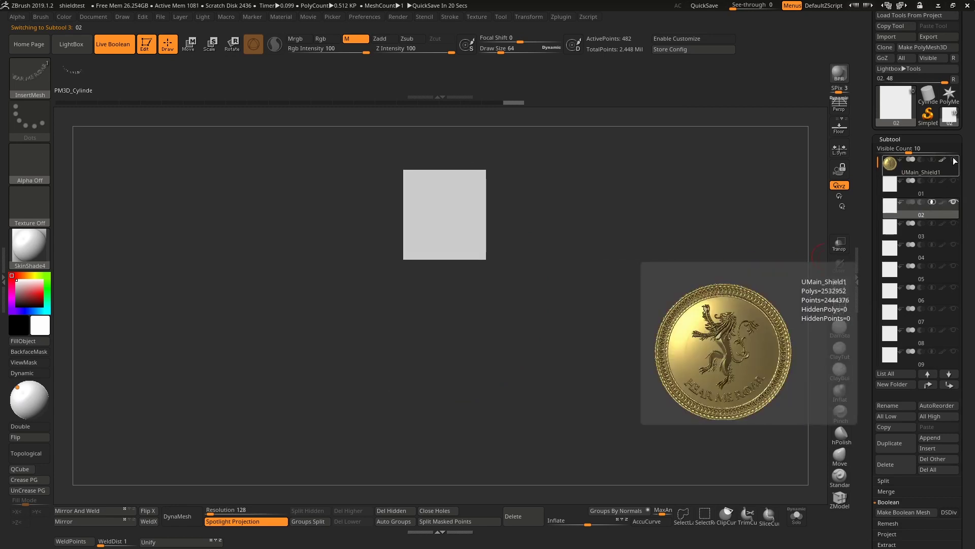
click(953, 160)
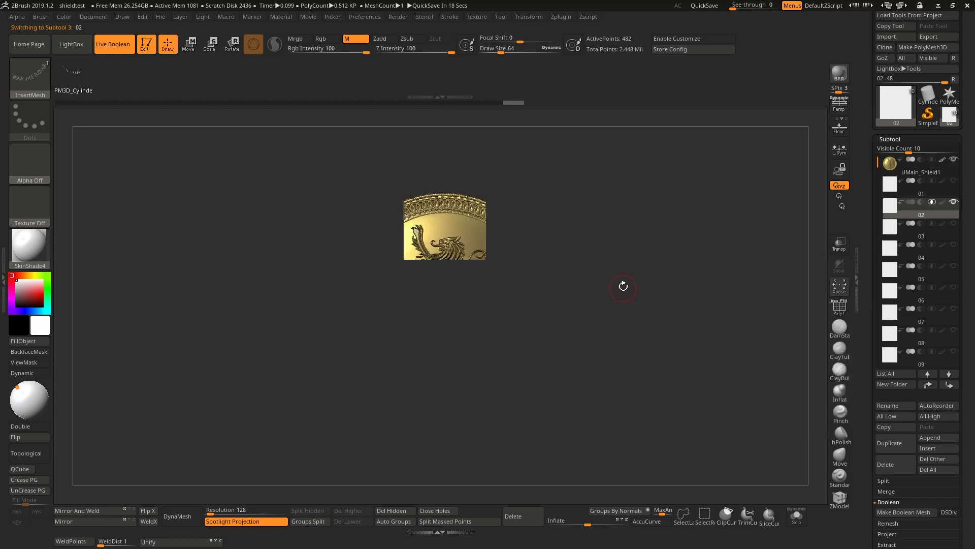
drag(623, 286, 529, 203)
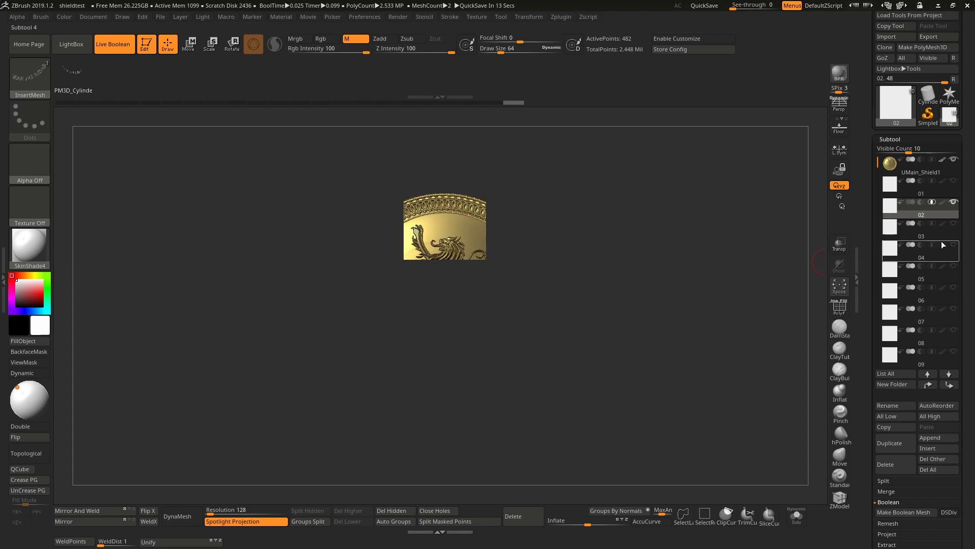
click(953, 223)
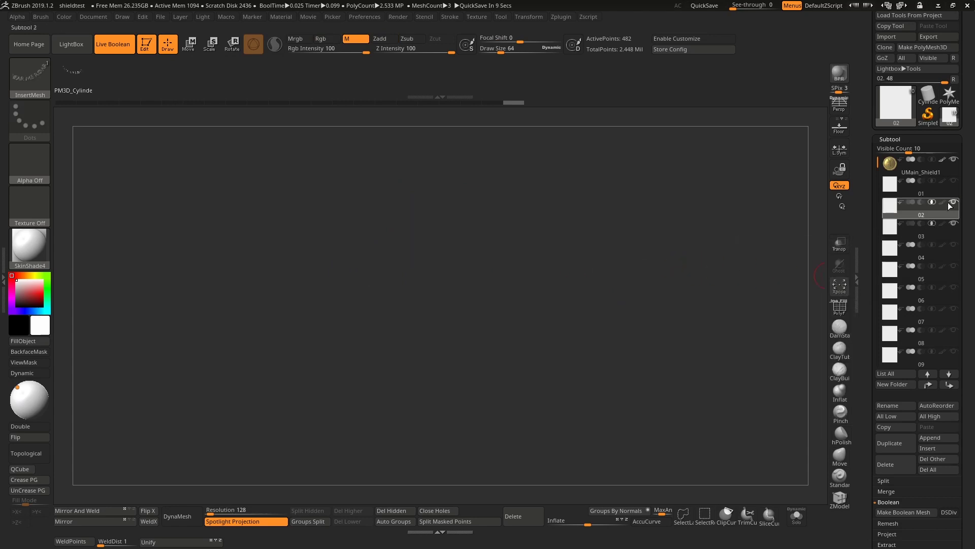
click(937, 223)
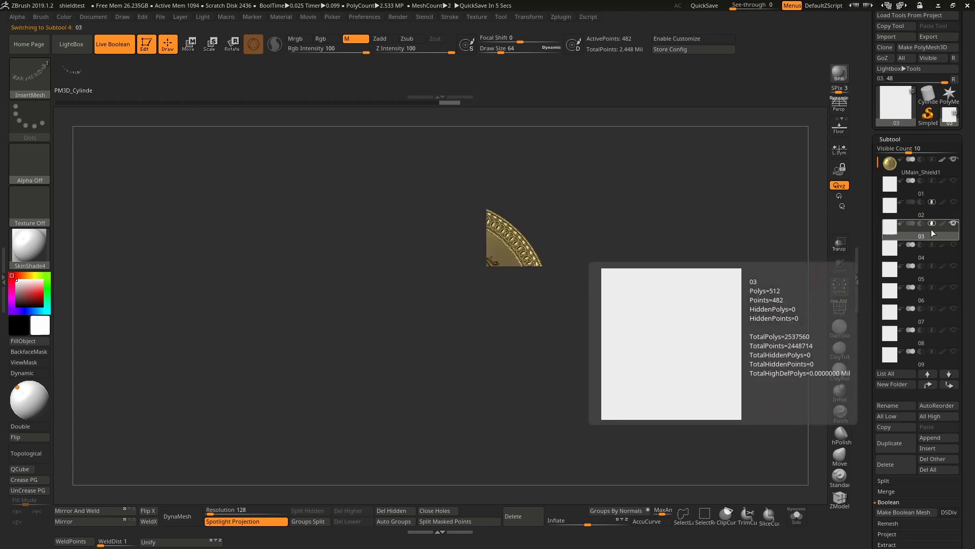
click(955, 224)
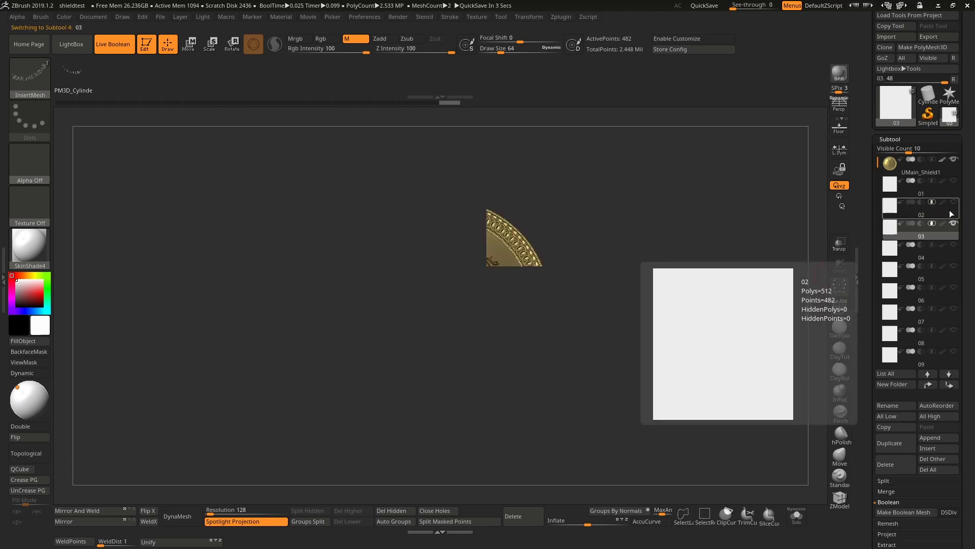
- Set cubes 01 and 05–09 to intersect too, and preview only cube 05's coin segment
click(932, 181)
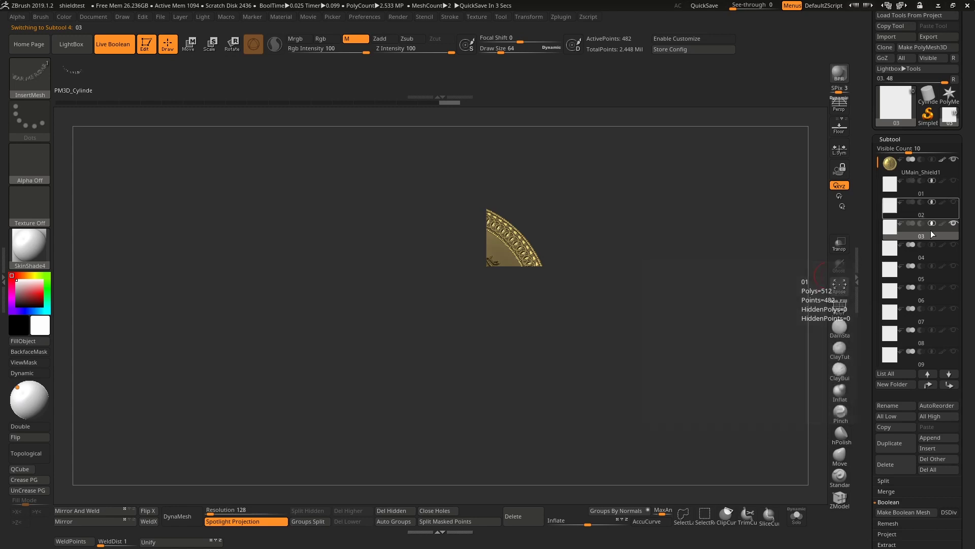
click(932, 266)
click(932, 287)
click(932, 308)
click(932, 330)
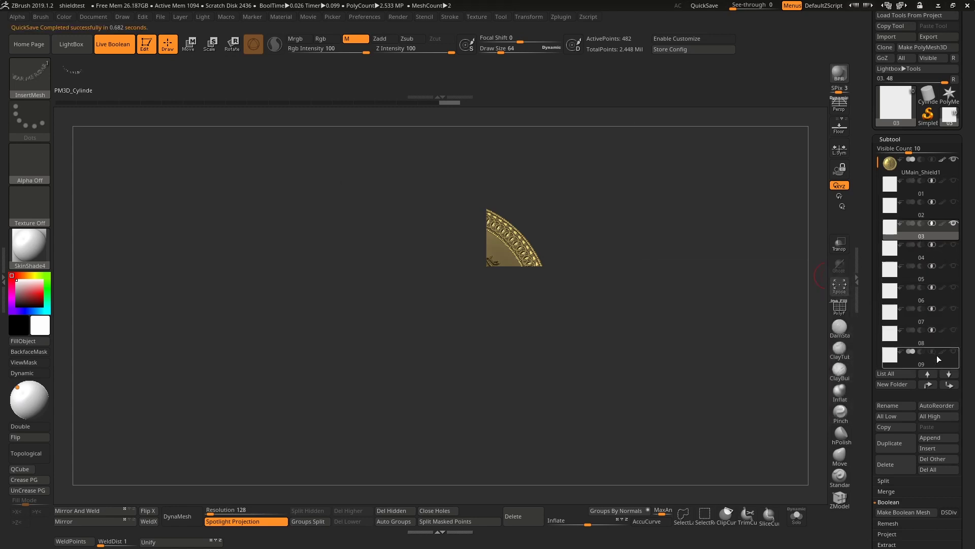
click(932, 352)
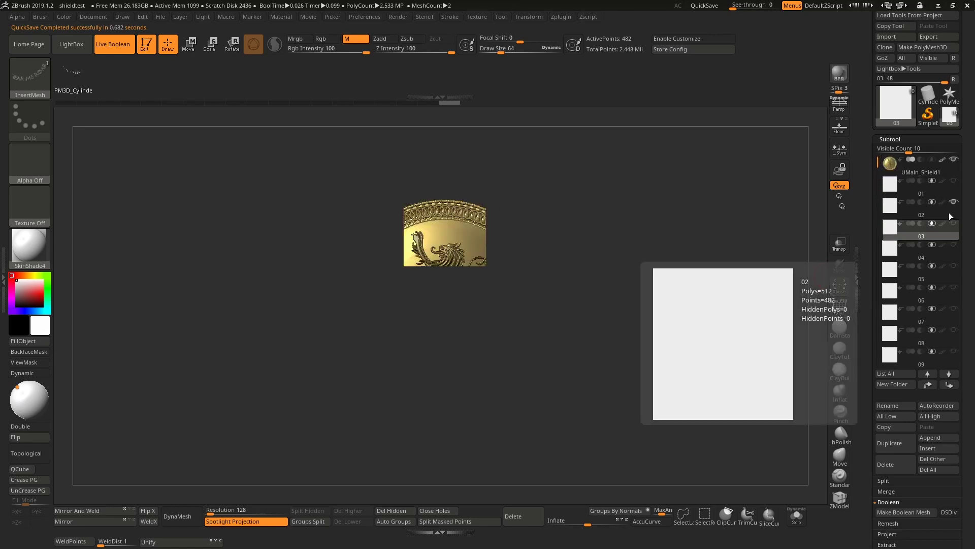
click(955, 180)
click(954, 181)
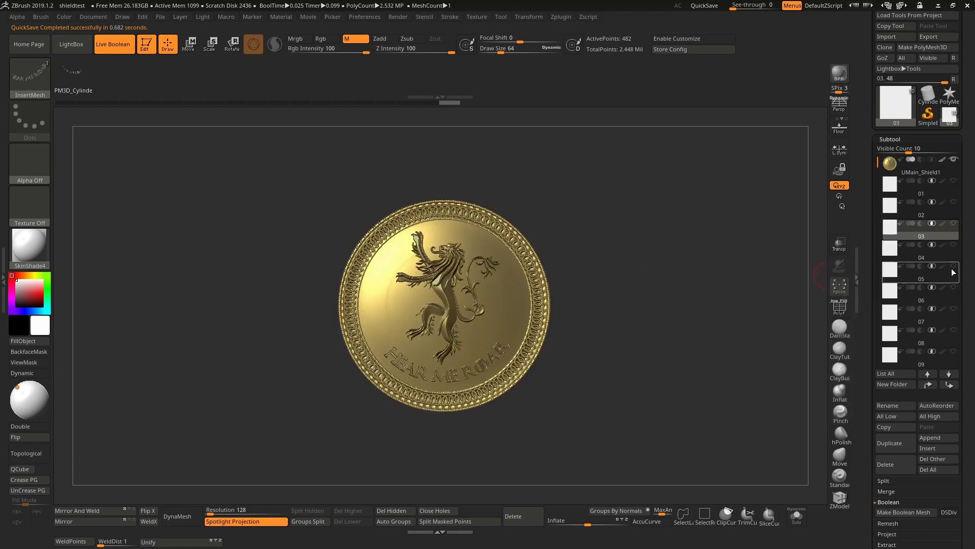
click(953, 266)
drag(627, 297, 729, 296)
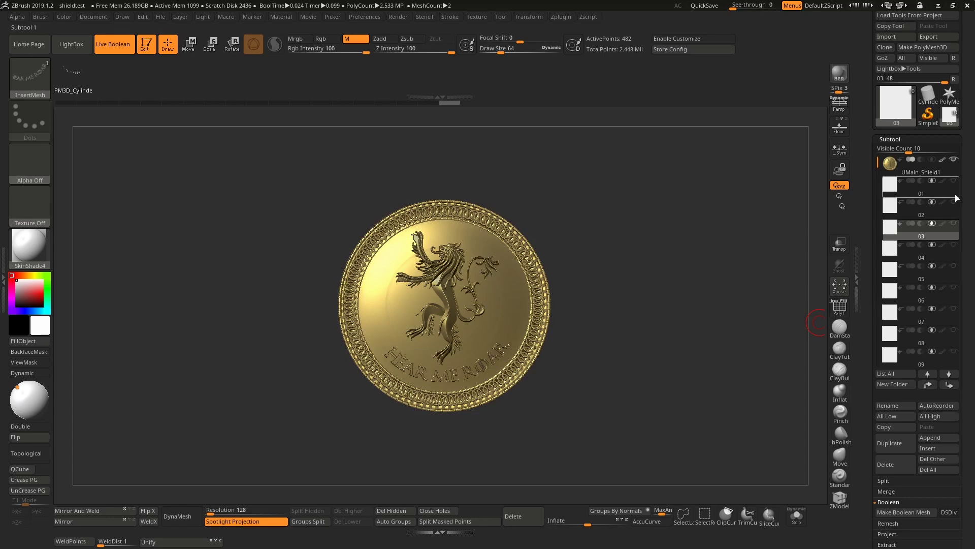
- Bake cube 05's square coin tile with Make Boolean Mesh and inspect UMesh_Shield1 with its wireframe
mouse_move(705, 306)
mouse_down()
mouse_move(674, 313)
mouse_move(703, 325)
mouse_up()
drag(965, 483, 965, 461)
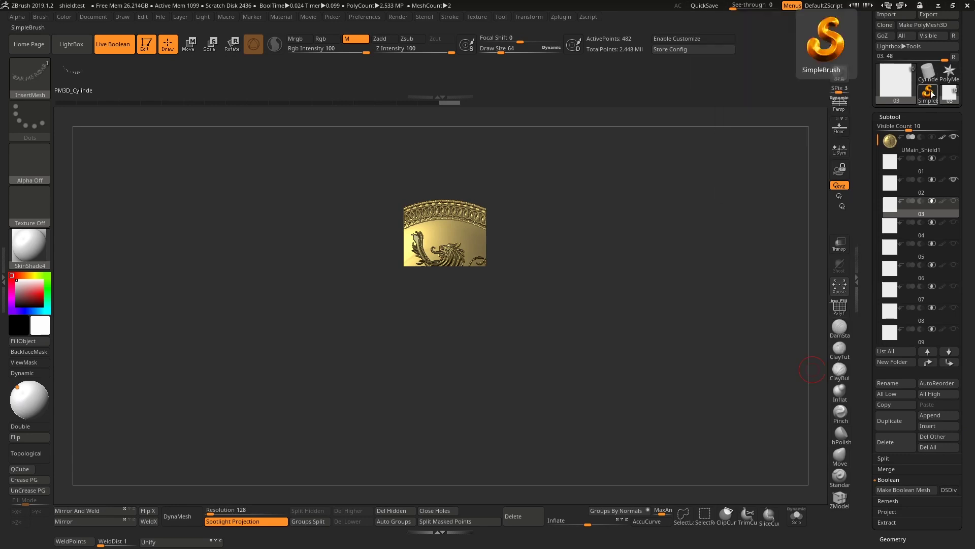
click(913, 492)
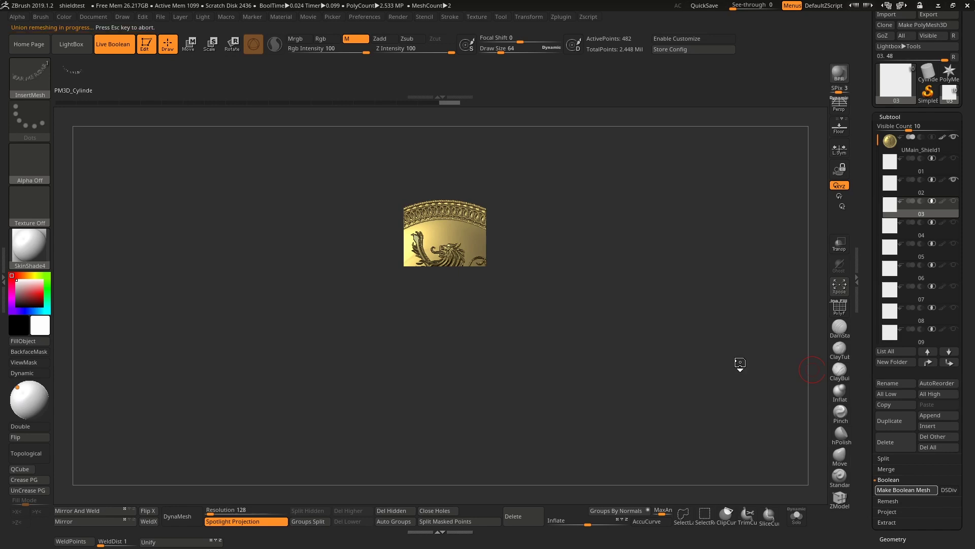
click(945, 99)
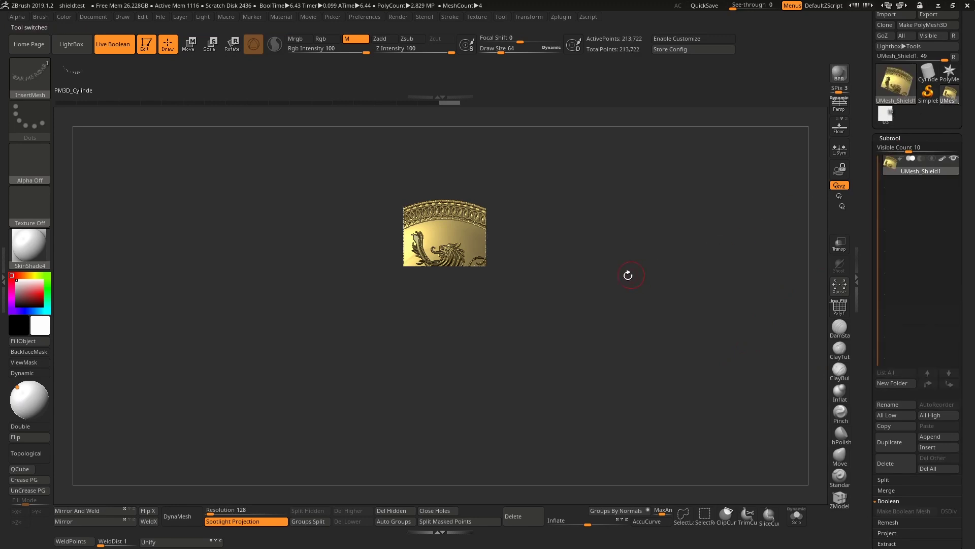
drag(628, 275, 617, 374)
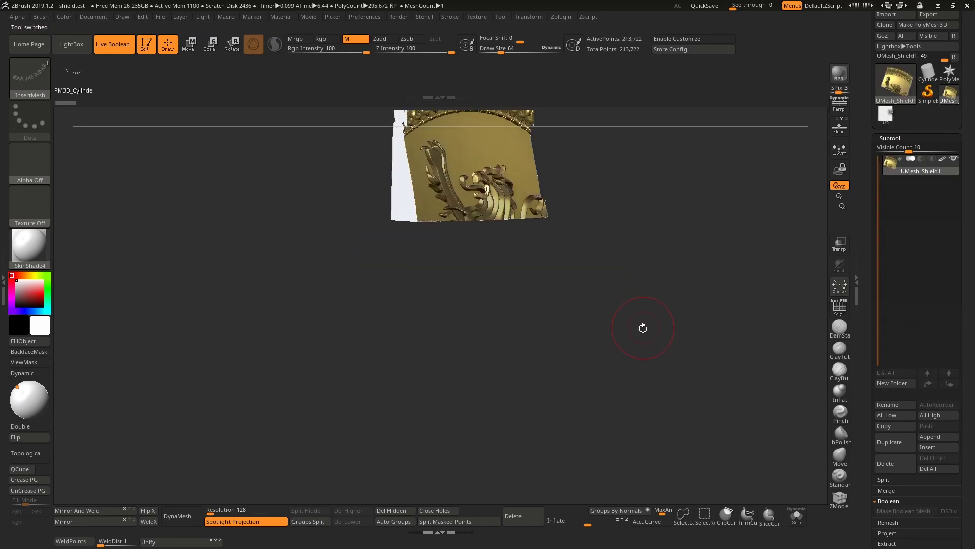
mouse_move(643, 328)
mouse_down()
mouse_move(638, 340)
mouse_move(673, 367)
mouse_move(706, 292)
mouse_move(535, 374)
mouse_move(595, 322)
mouse_move(699, 355)
mouse_move(689, 317)
mouse_move(669, 350)
mouse_move(694, 377)
mouse_move(700, 269)
mouse_up()
key(shift+f)
key(shift+f)
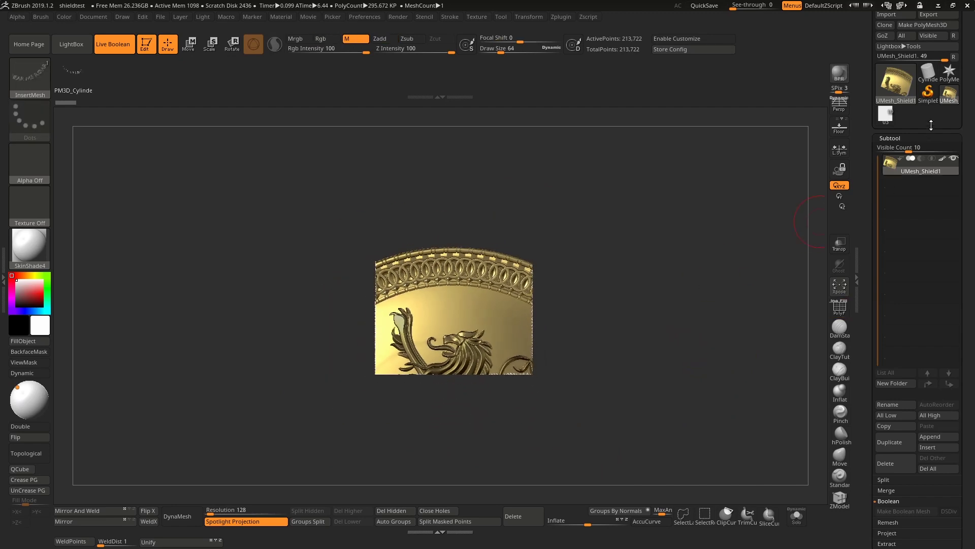
- In tool 03, make cube 03 active and bake its rim segment with Make Boolean Mesh
click(889, 122)
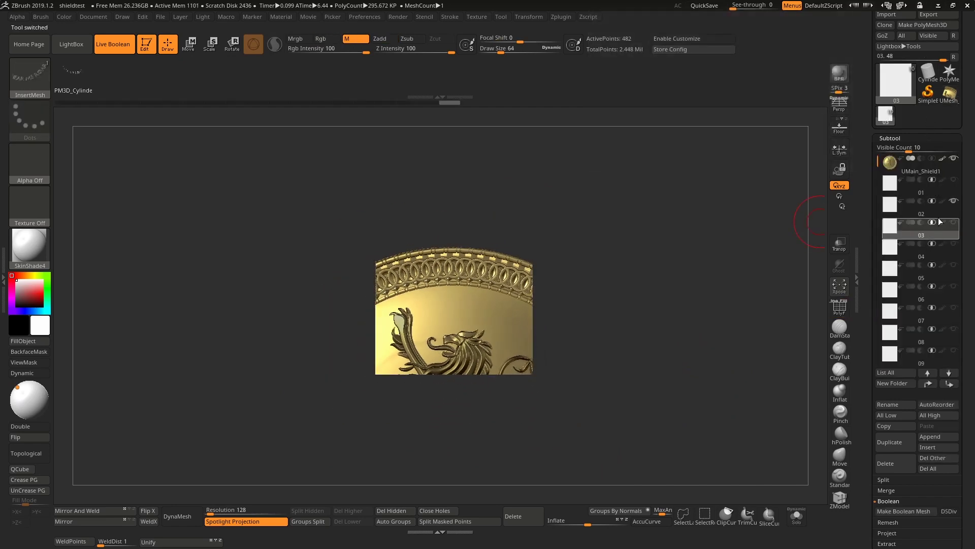
mouse_move(946, 238)
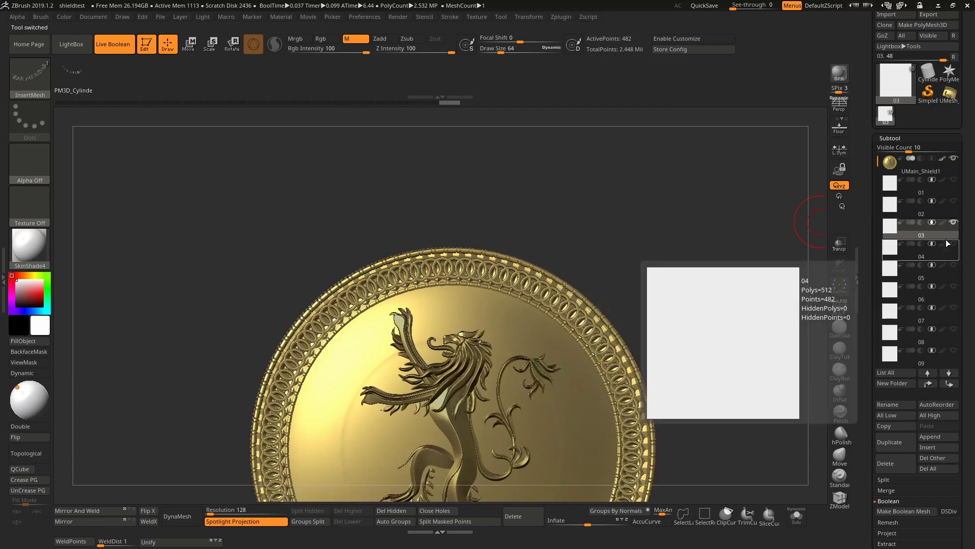
alt+drag(721, 322, 704, 272)
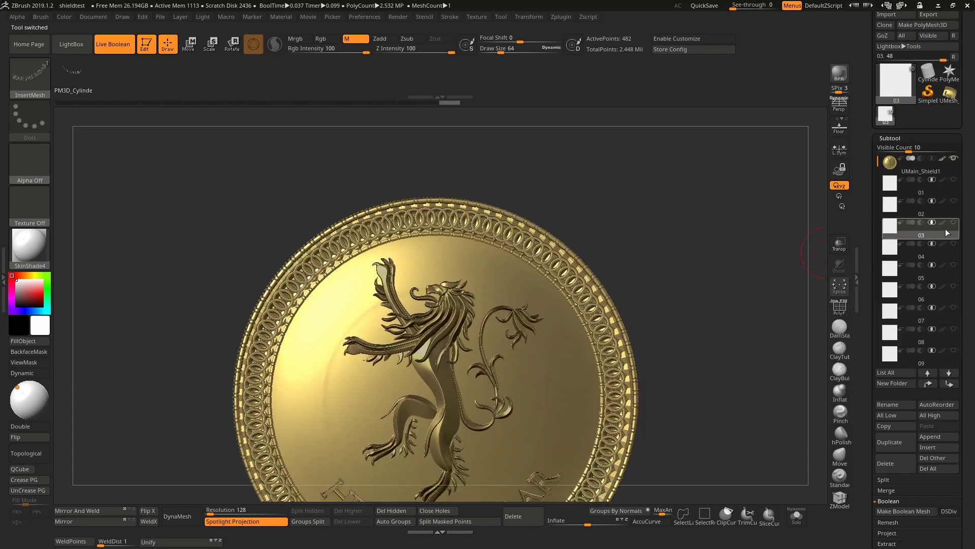
click(948, 238)
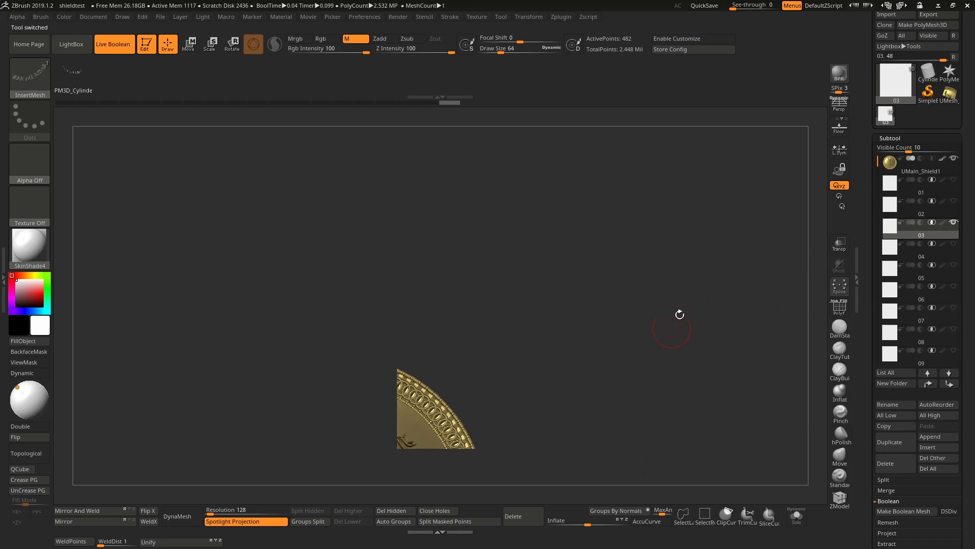
click(923, 511)
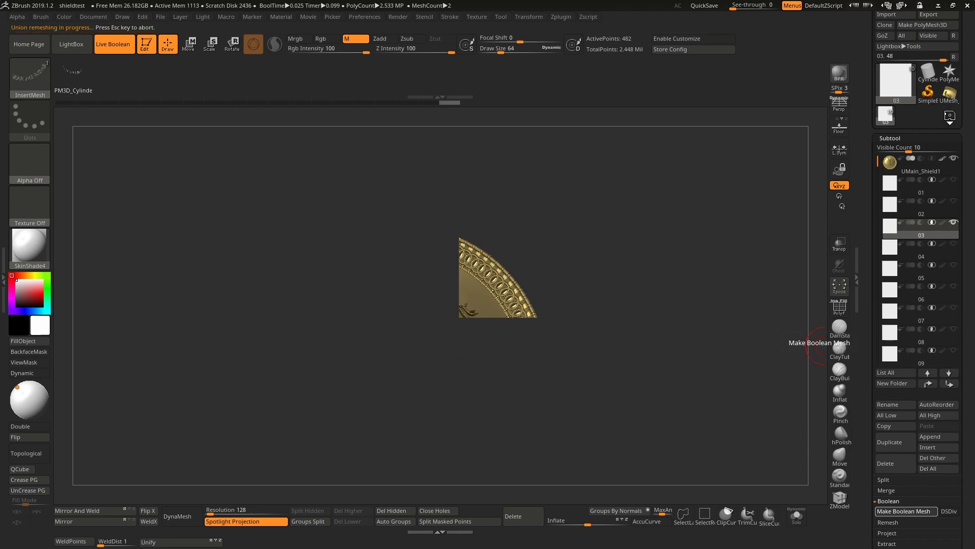
- Append the new baked segment to UMesh_Shield1, turn off Polypaint, and inspect the seam
click(949, 95)
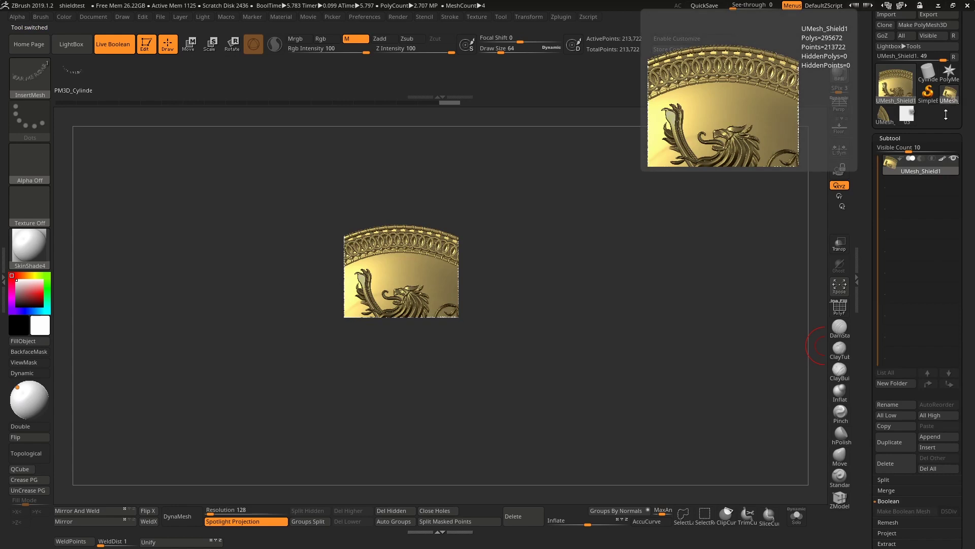
click(933, 435)
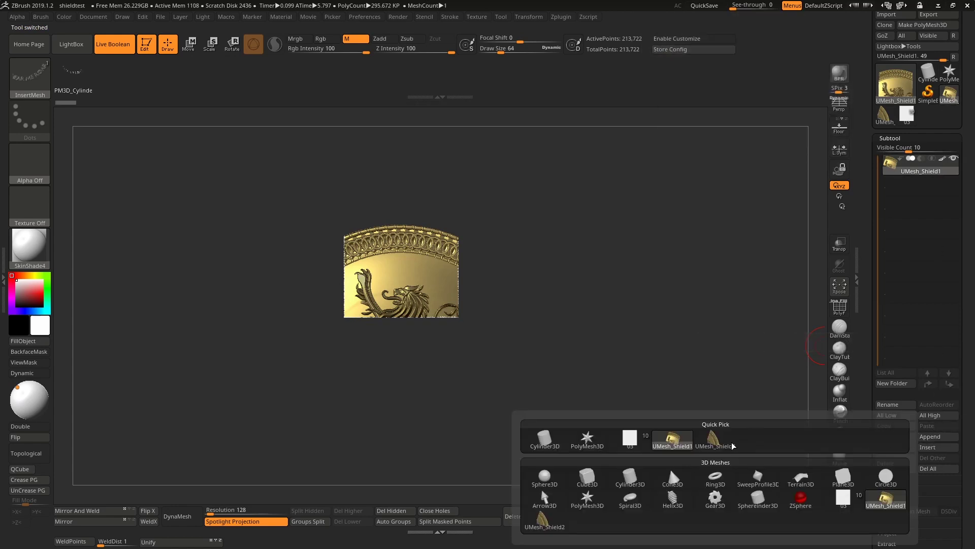
click(716, 442)
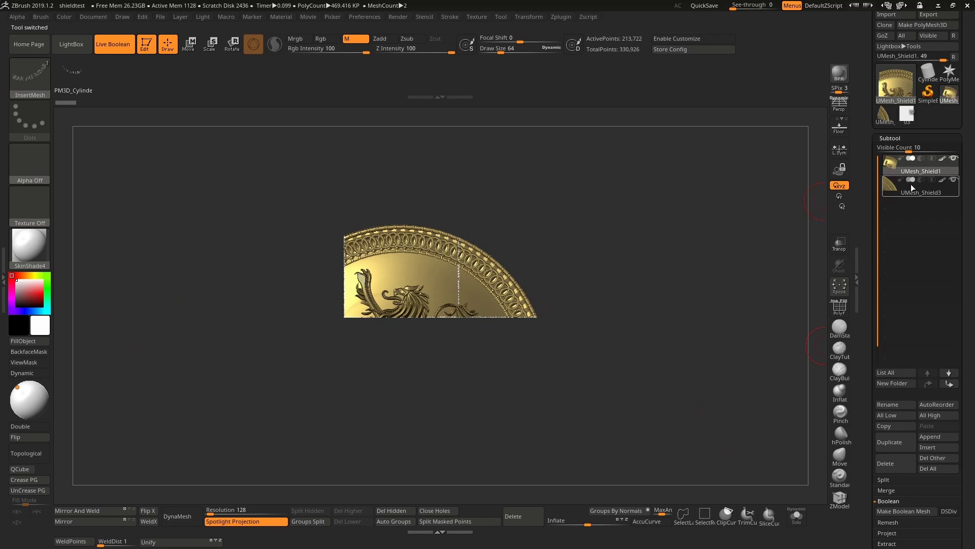
click(943, 159)
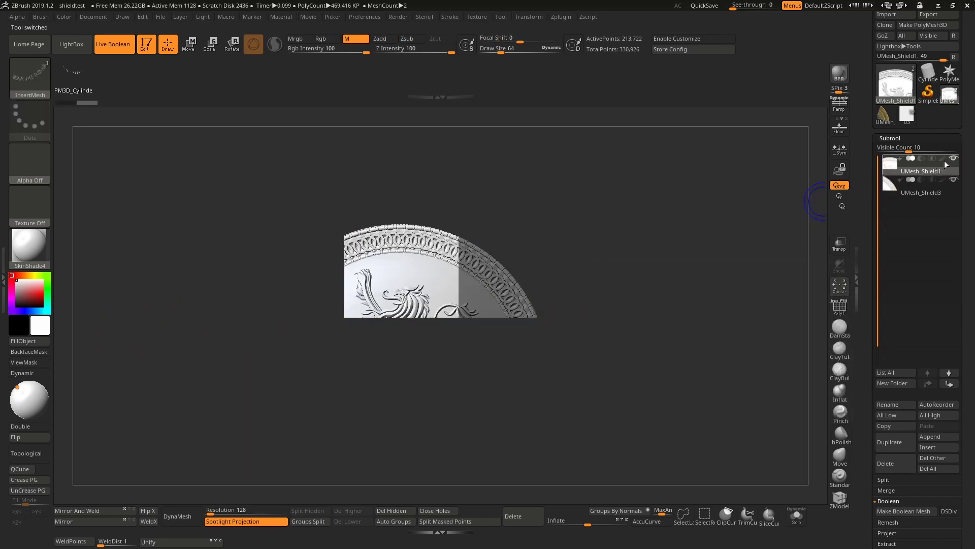
alt+click(360, 300)
alt+drag(613, 224, 593, 277)
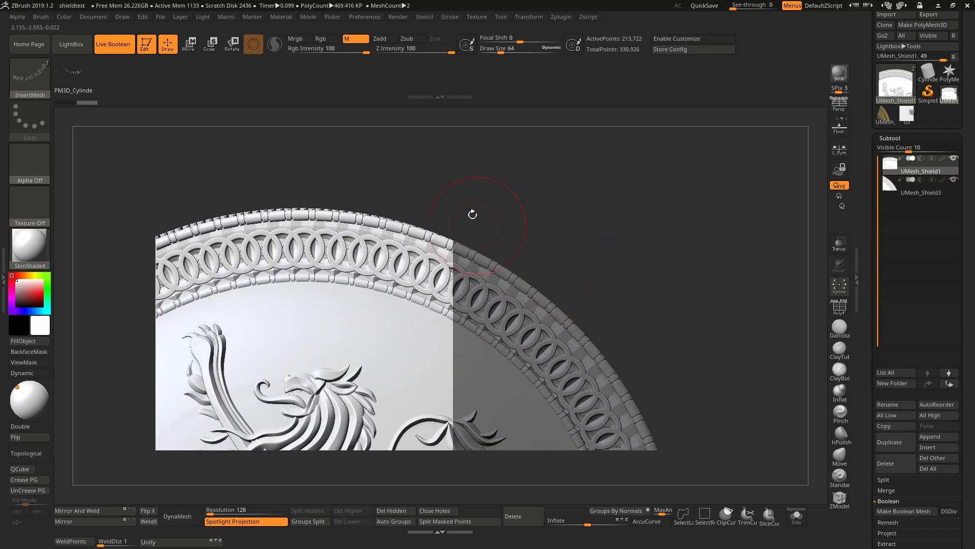
drag(698, 278, 652, 212)
alt+drag(583, 327, 743, 250)
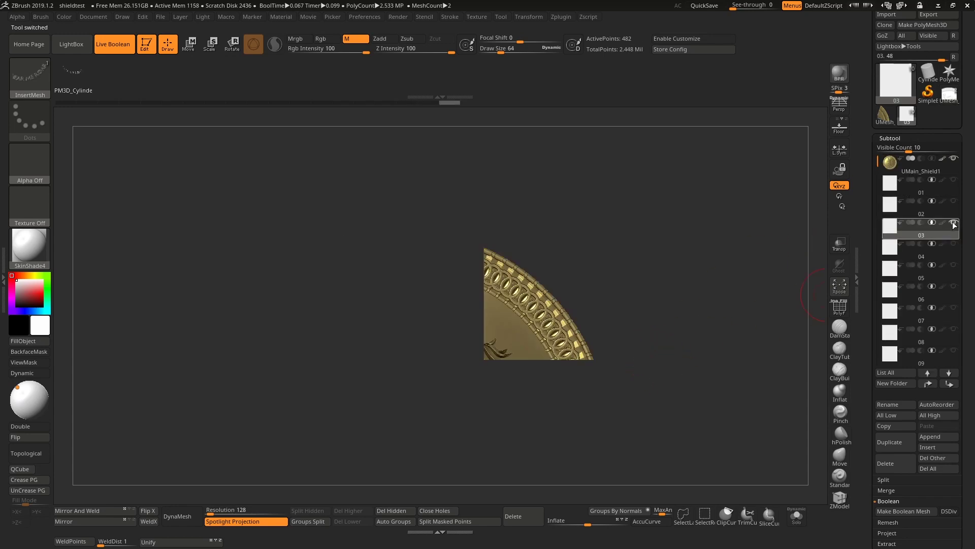
- Select the UMain_Shield1 subtool and frame the whole lion coin on the canvas
click(946, 170)
alt+drag(634, 346, 679, 244)
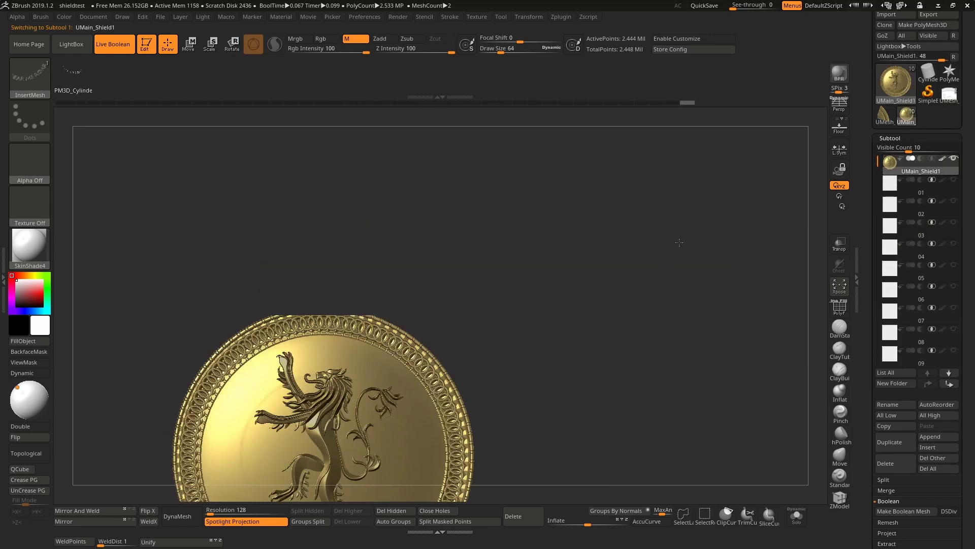
alt+drag(605, 475, 686, 323)
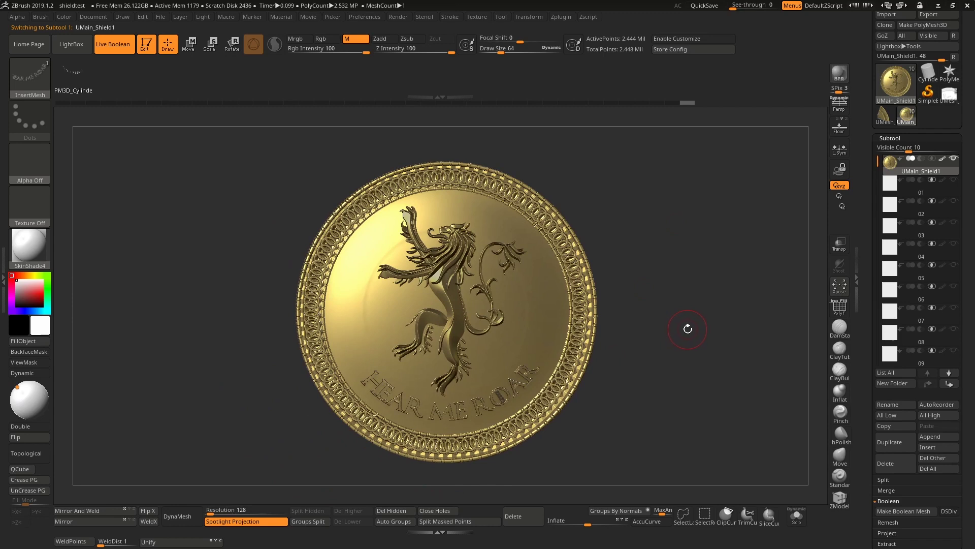